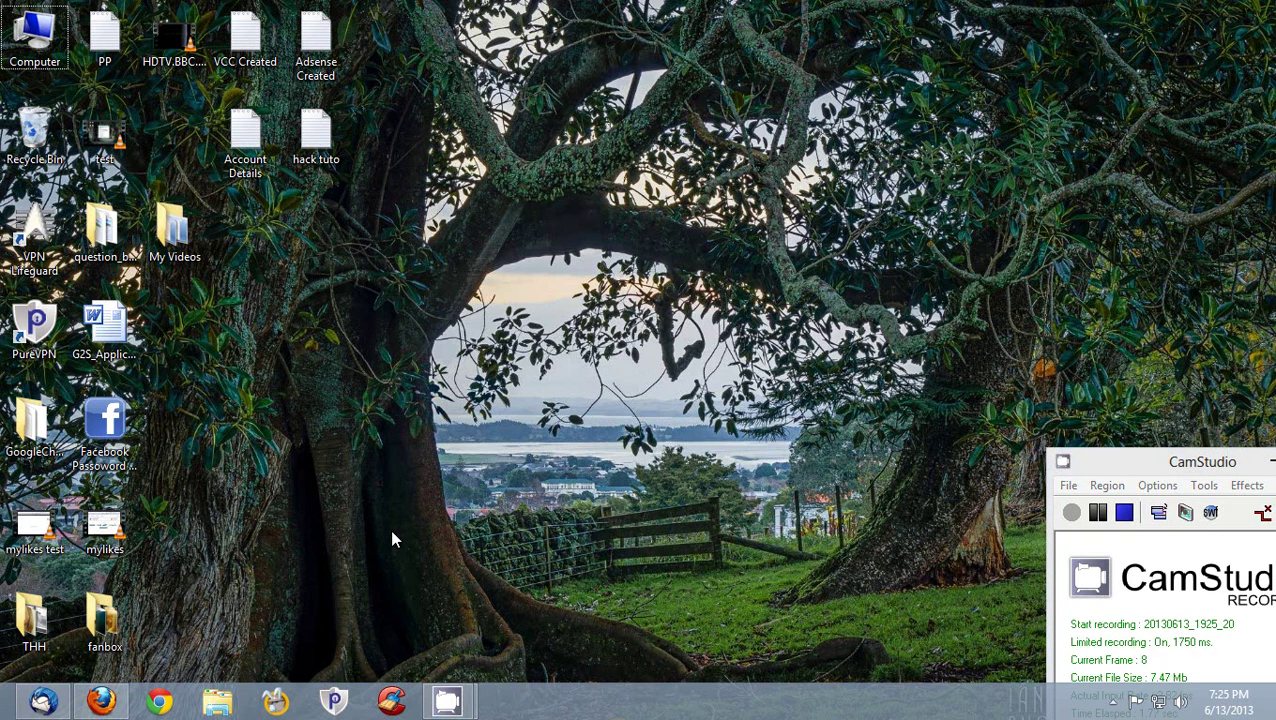
- Launch Microsoft Office Word 2007 from the Windows 8 Start screen search for 'win'
{"action": "key", "text": "super"}
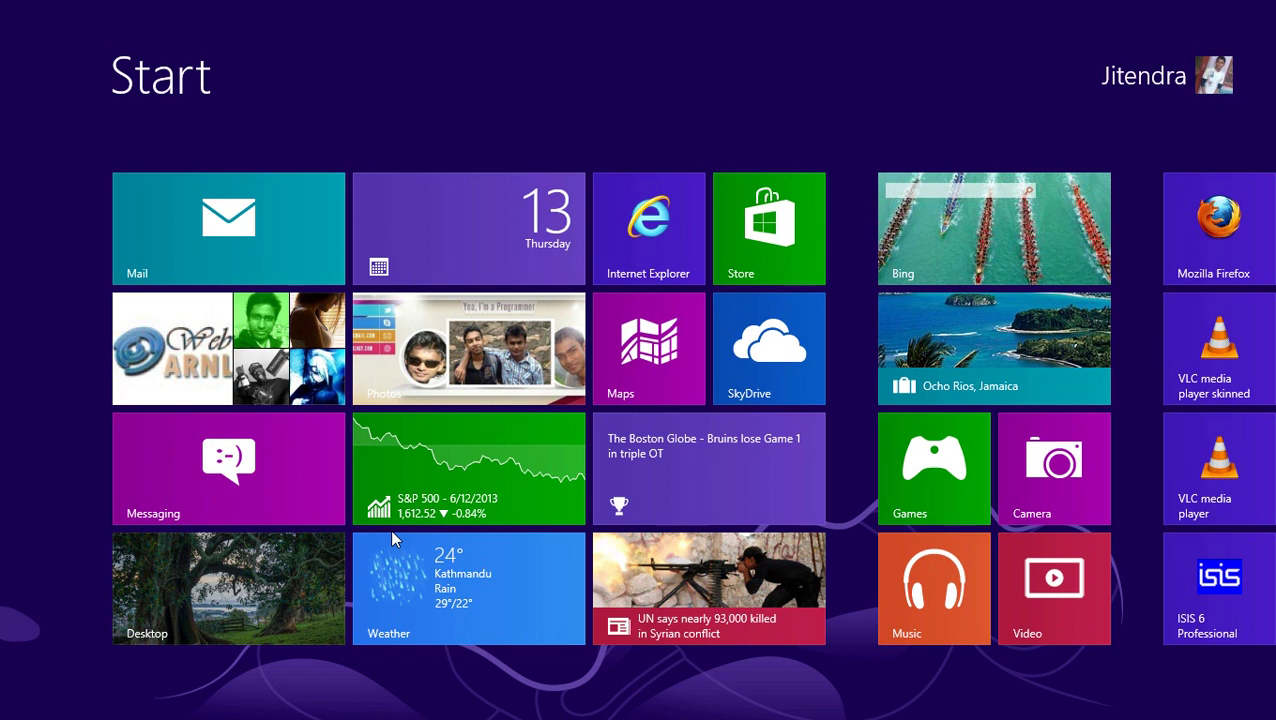
{"action": "type", "text": "win"}
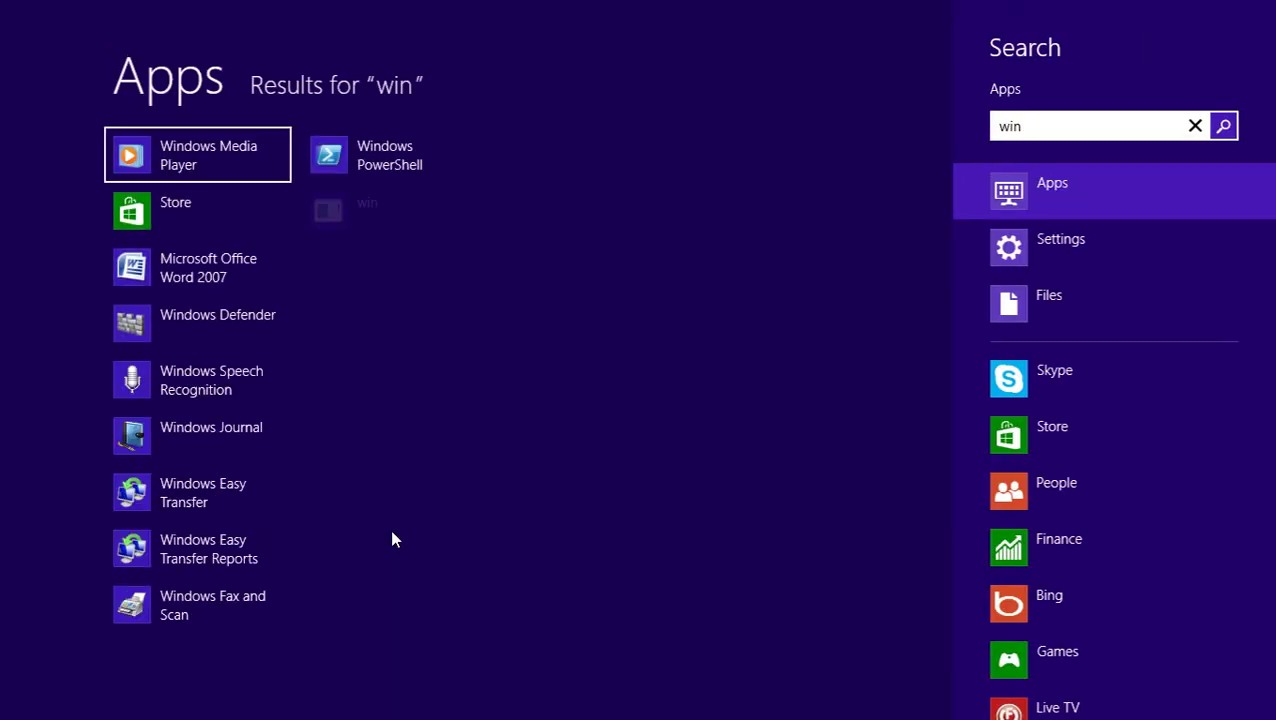
{"action": "key", "text": "Down"}
{"action": "key", "text": "Down"}
{"action": "key", "text": "Return"}
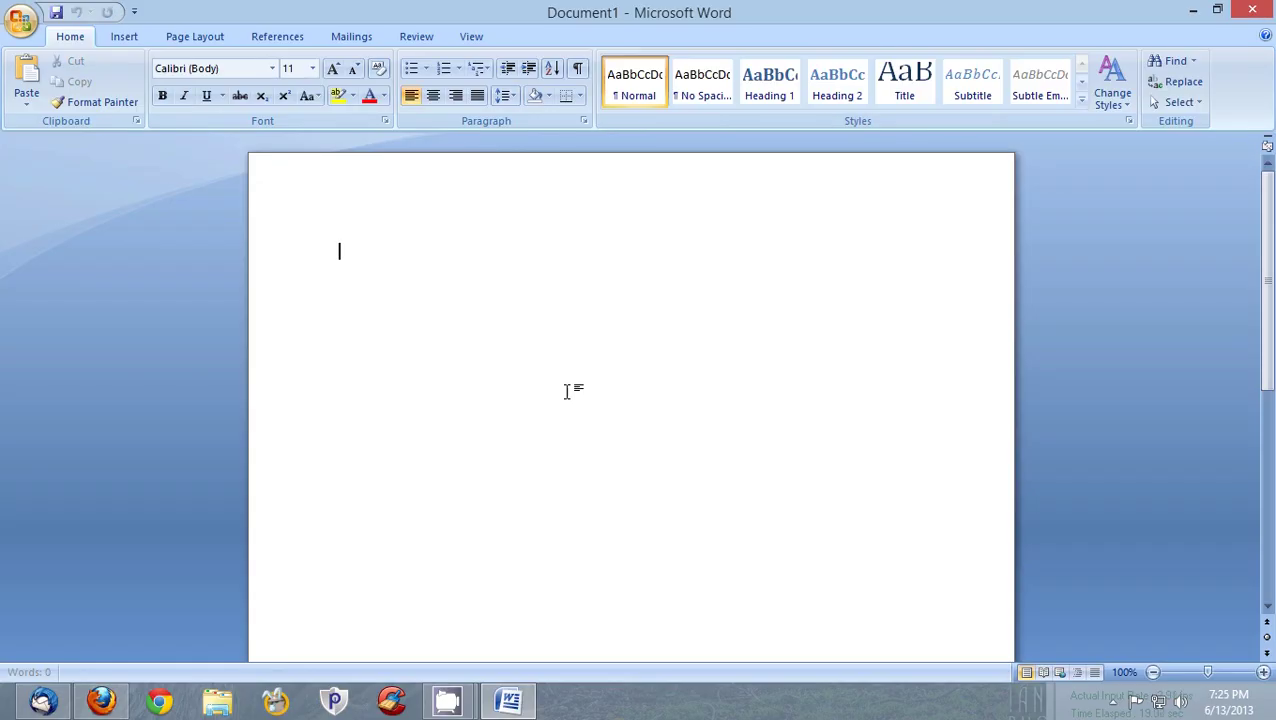
- Type the size-20 heading 'How to install Wordpress on your Cpanel using Softaculous?'
{"action": "left_click", "coordinate": [312, 68]}
{"action": "left_click", "coordinate": [353, 269]}
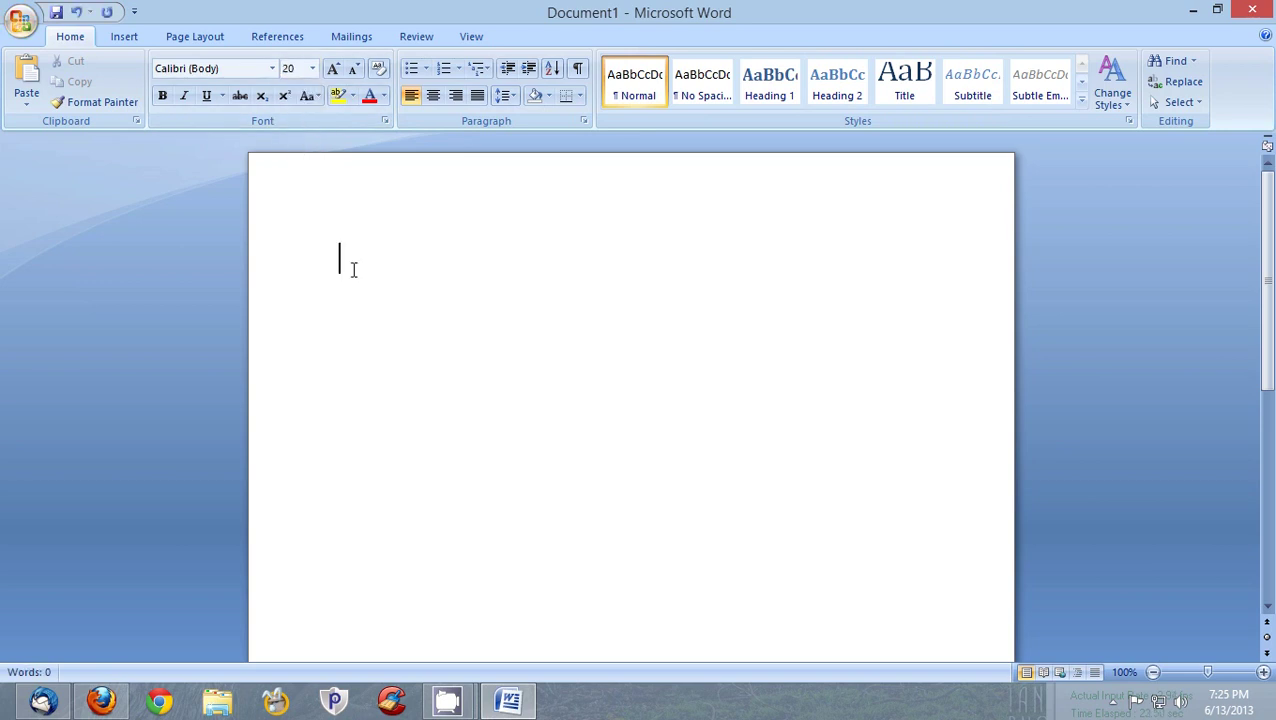
{"action": "type", "text": "How to inst"}
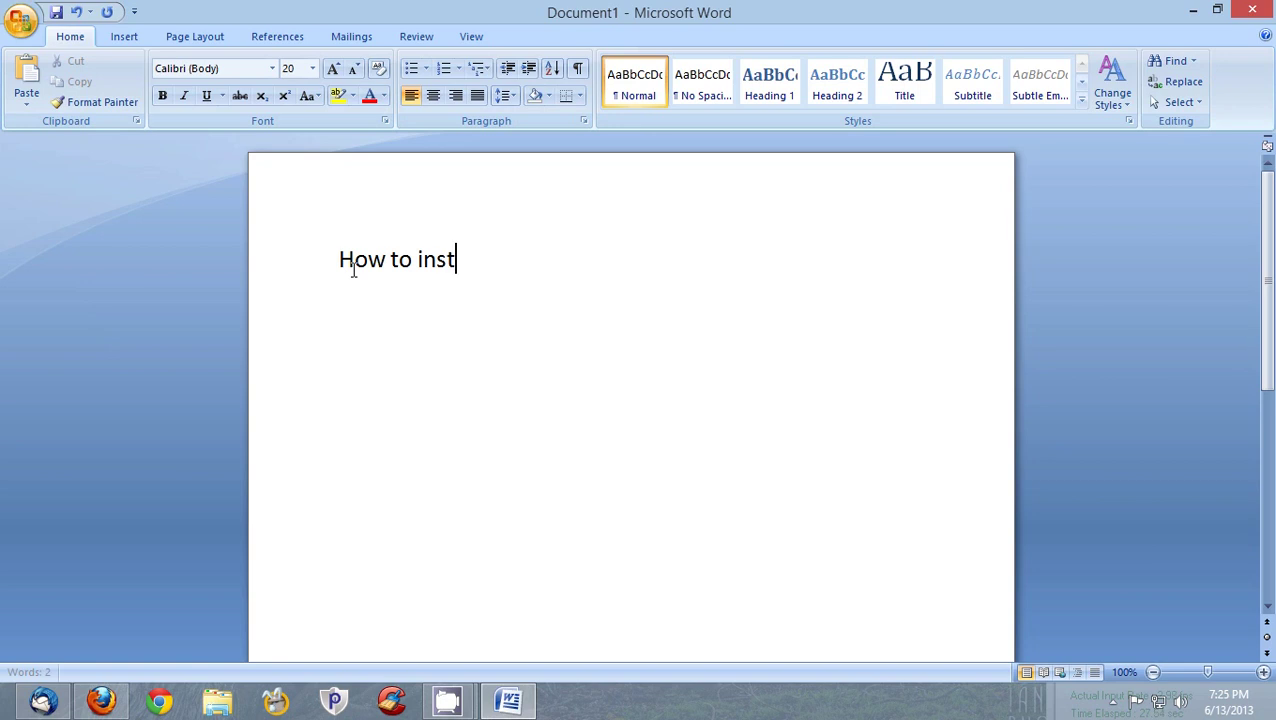
{"action": "type", "text": "all S"}
{"action": "key", "text": "BackSpace"}
{"action": "type", "text": "Wordpress"}
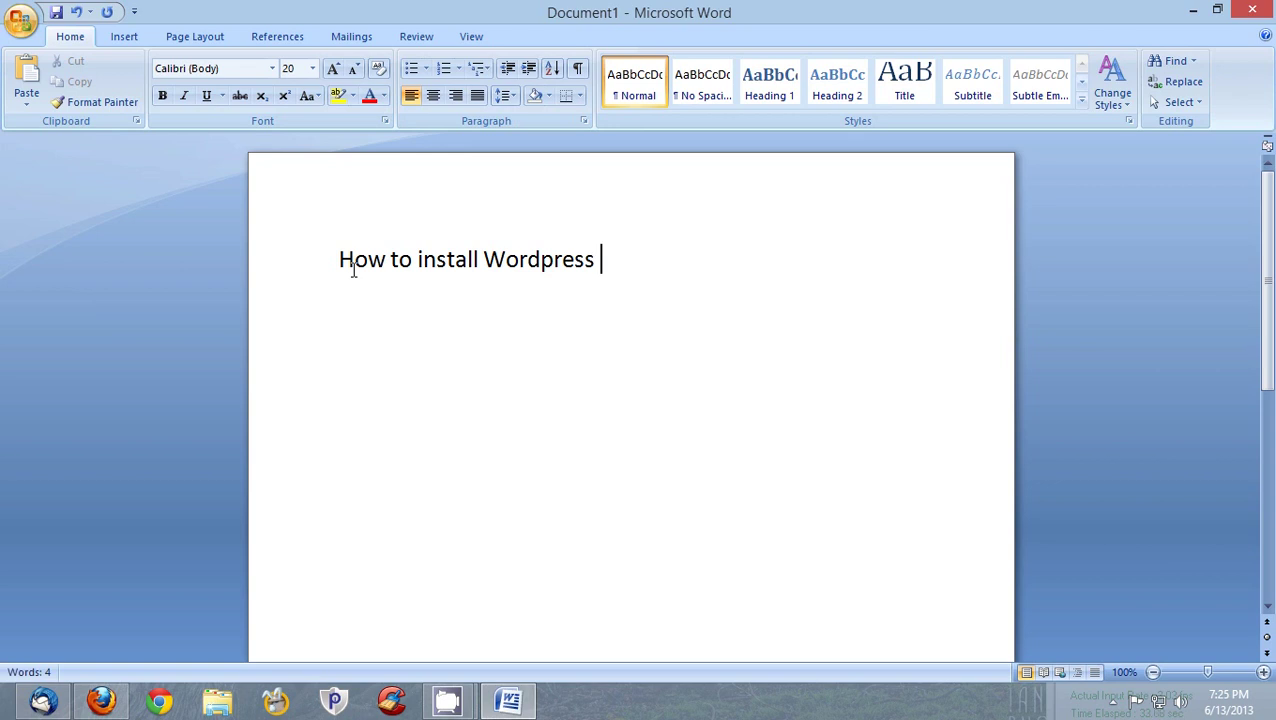
{"action": "type", "text": " on your C"}
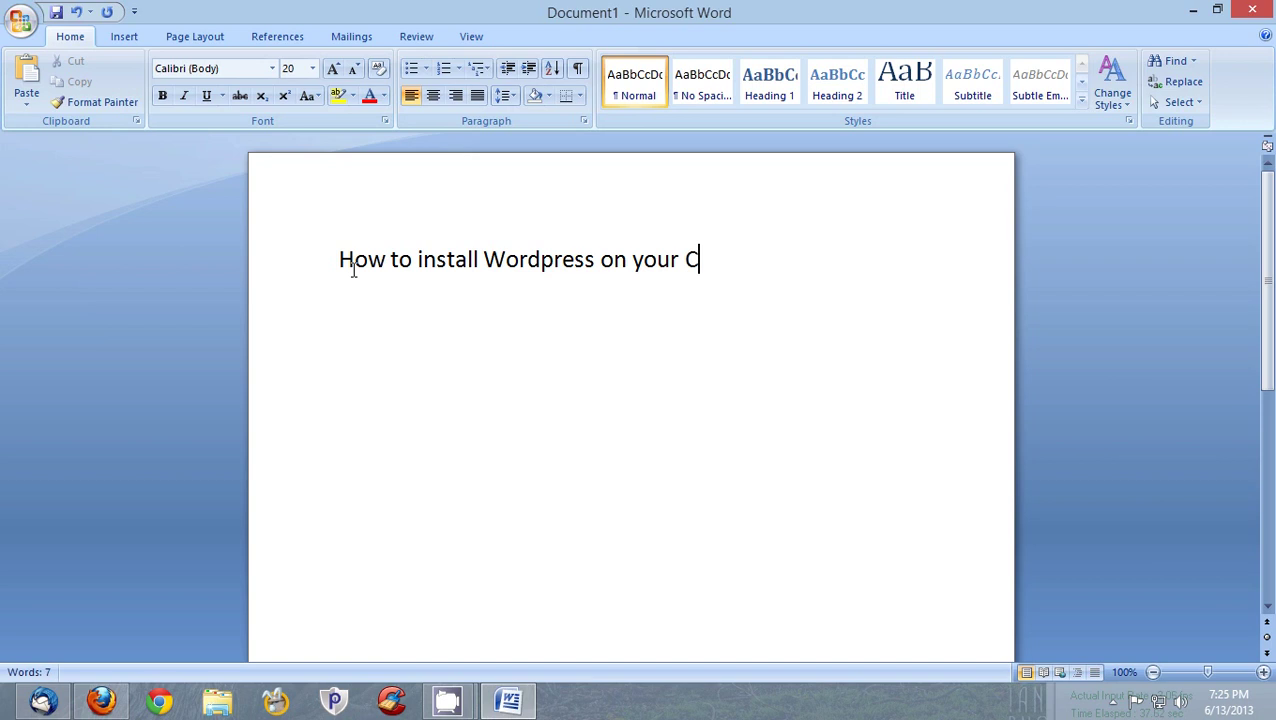
{"action": "type", "text": "panel using Softac"}
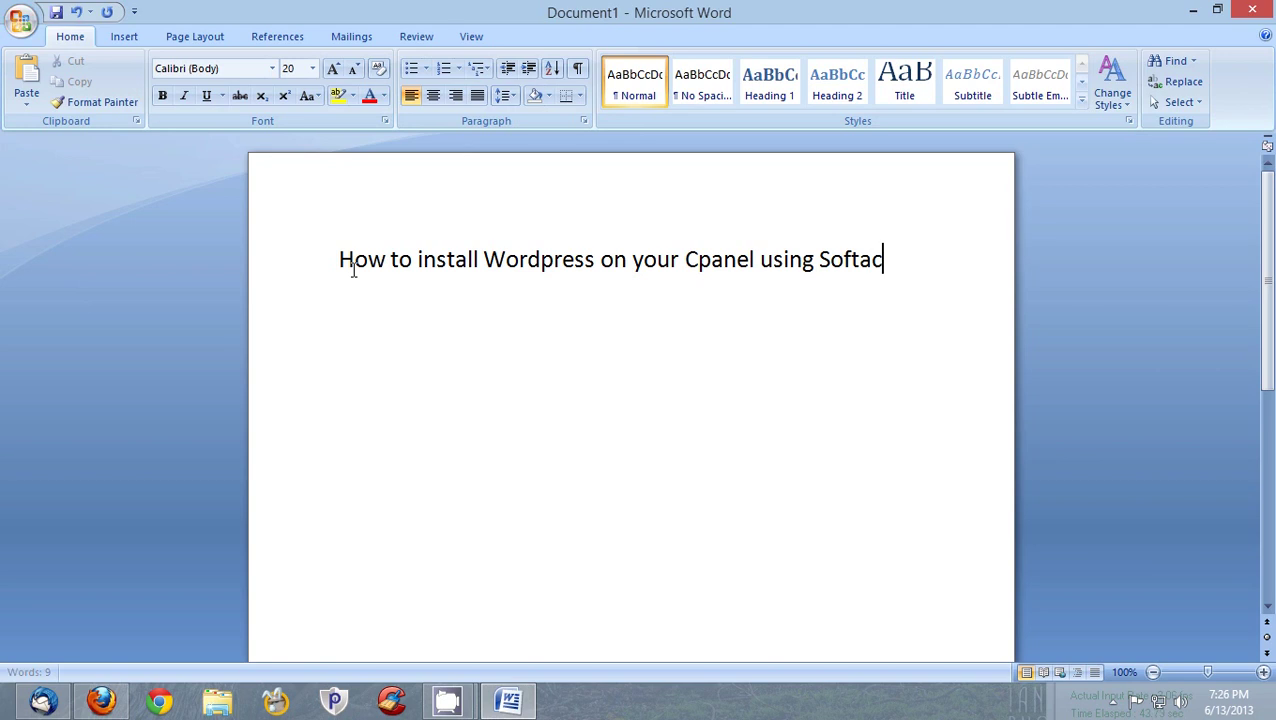
{"action": "type", "text": "ulous?"}
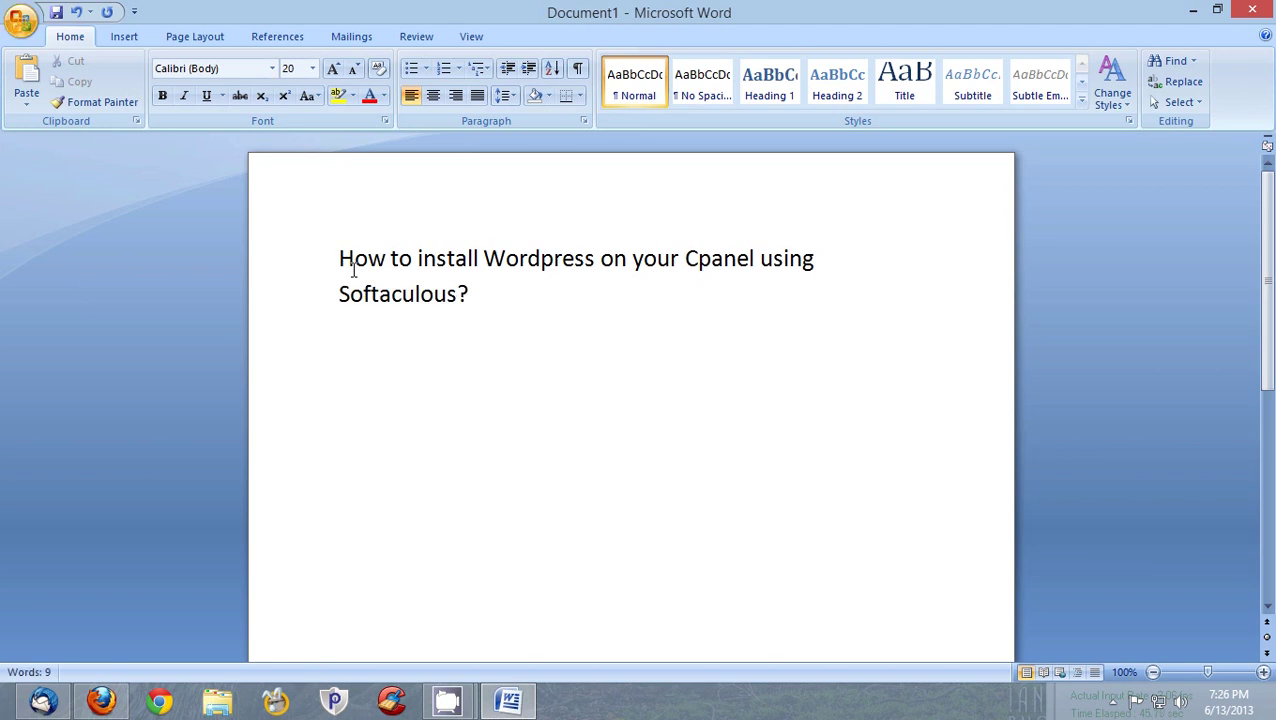
- Below the heading add '???', then the lines 'Access to your cpanel account....' and 'username and password....'
{"action": "key", "text": "Return"}
{"action": "key", "text": "Return"}
{"action": "type", "text": "???"}
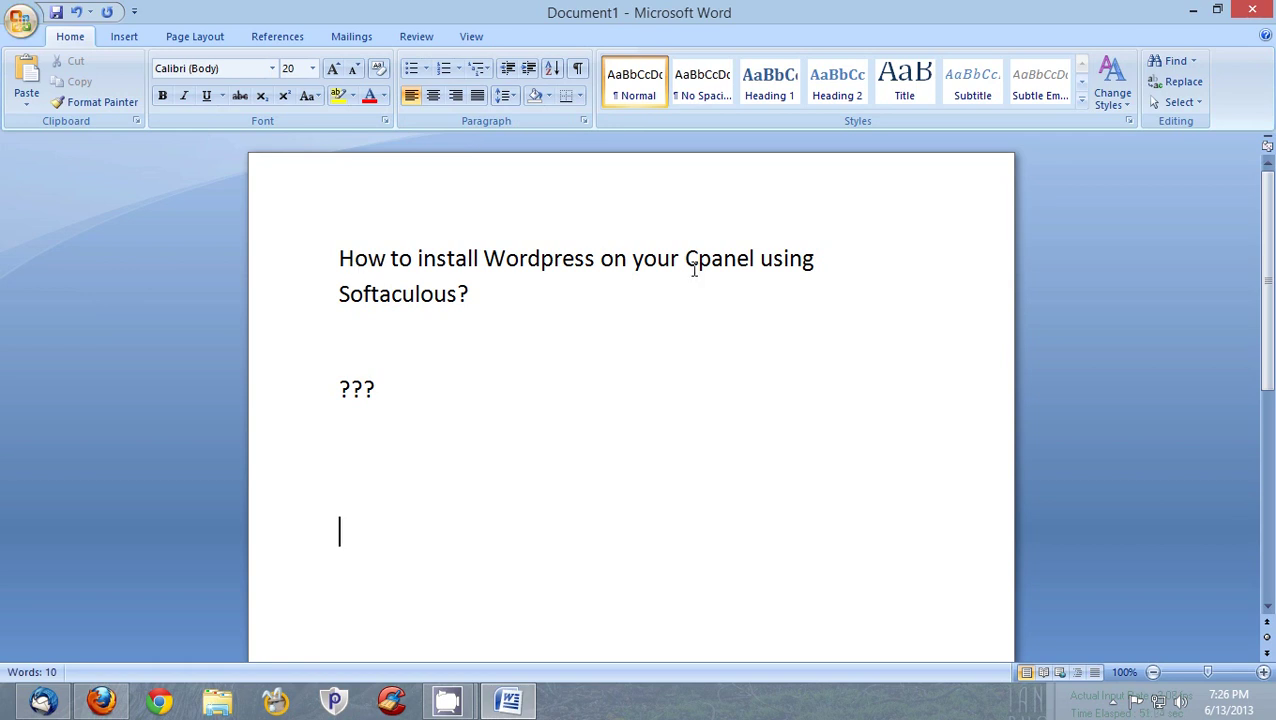
{"action": "left_click_drag", "start_coordinate": [686, 258], "coordinate": [469, 294]}
{"action": "left_click", "coordinate": [490, 300]}
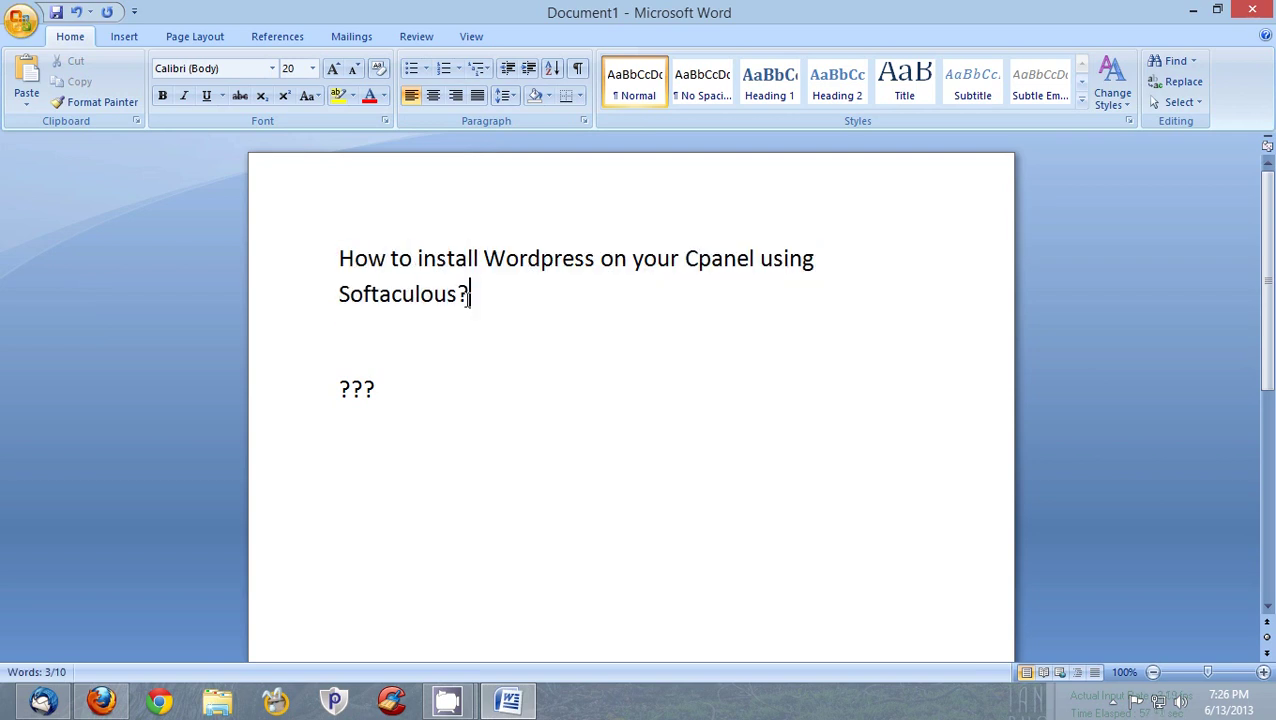
{"action": "left_click", "coordinate": [425, 334]}
{"action": "key", "text": "BackSpace"}
{"action": "key", "text": "Down"}
{"action": "key", "text": "Down"}
{"action": "type", "text": "Access to your cpane"}
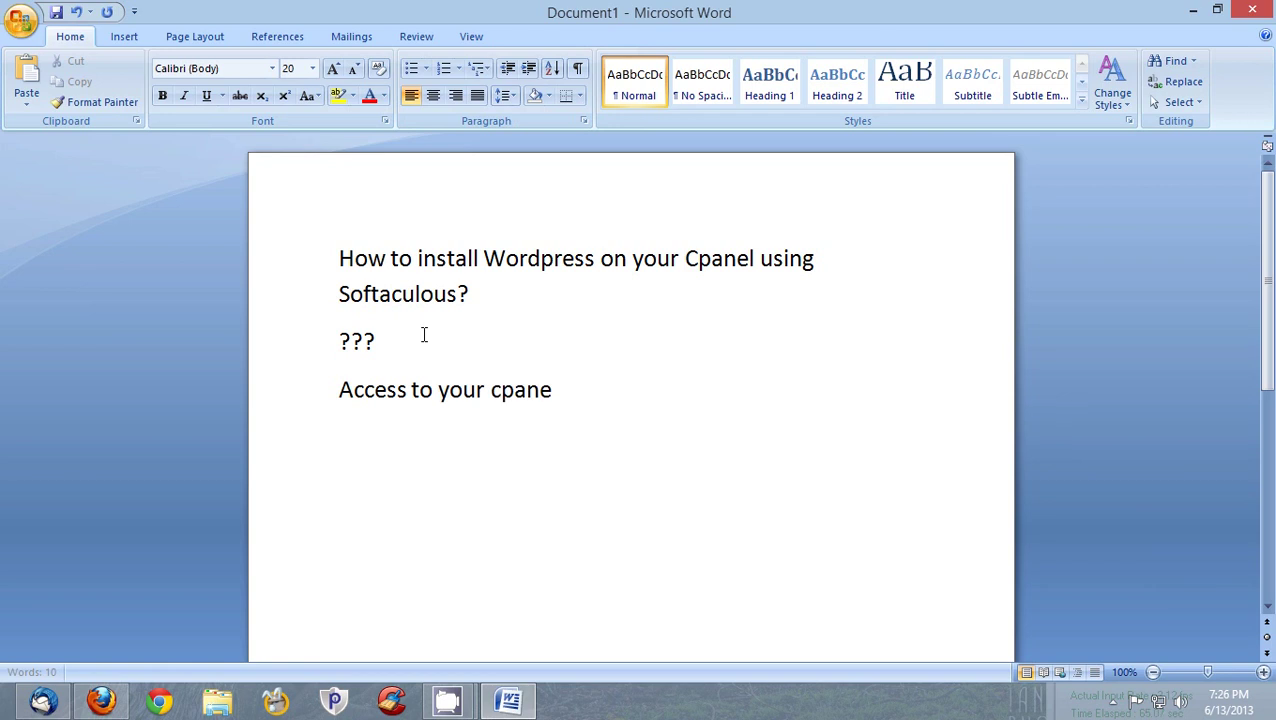
{"action": "type", "text": "l account...."}
{"action": "key", "text": "Return"}
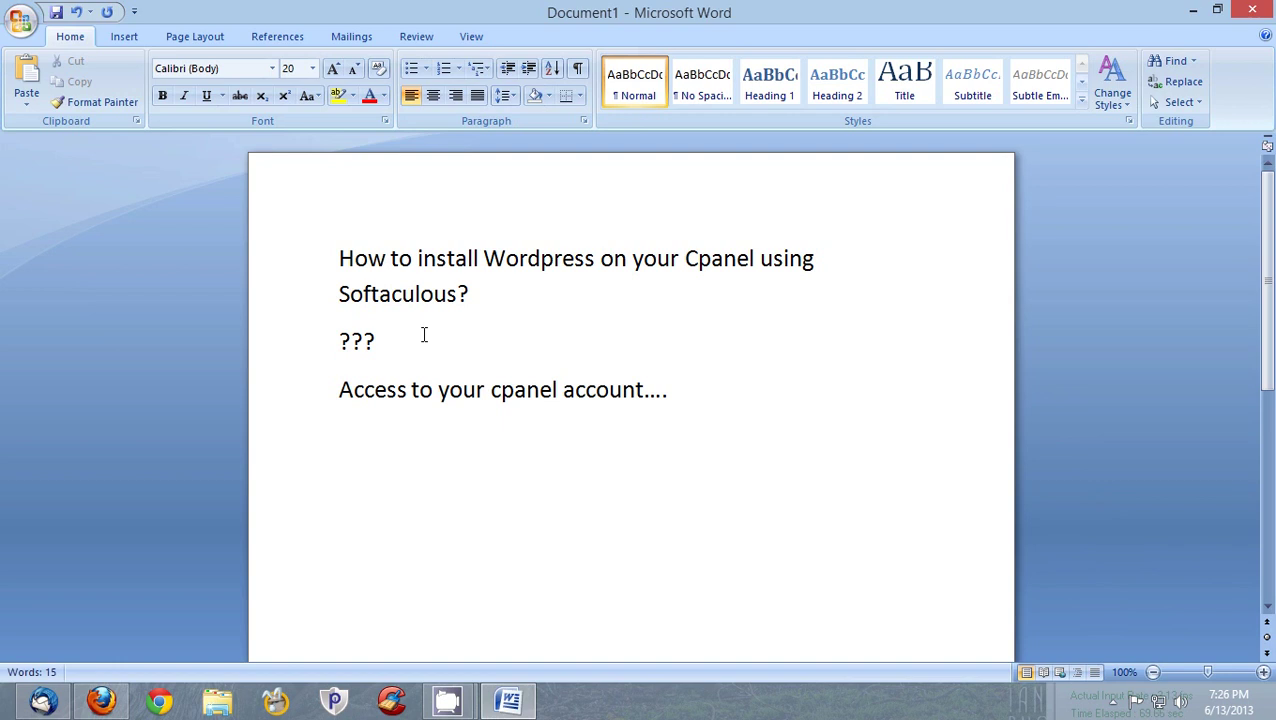
{"action": "type", "text": "usernam"}
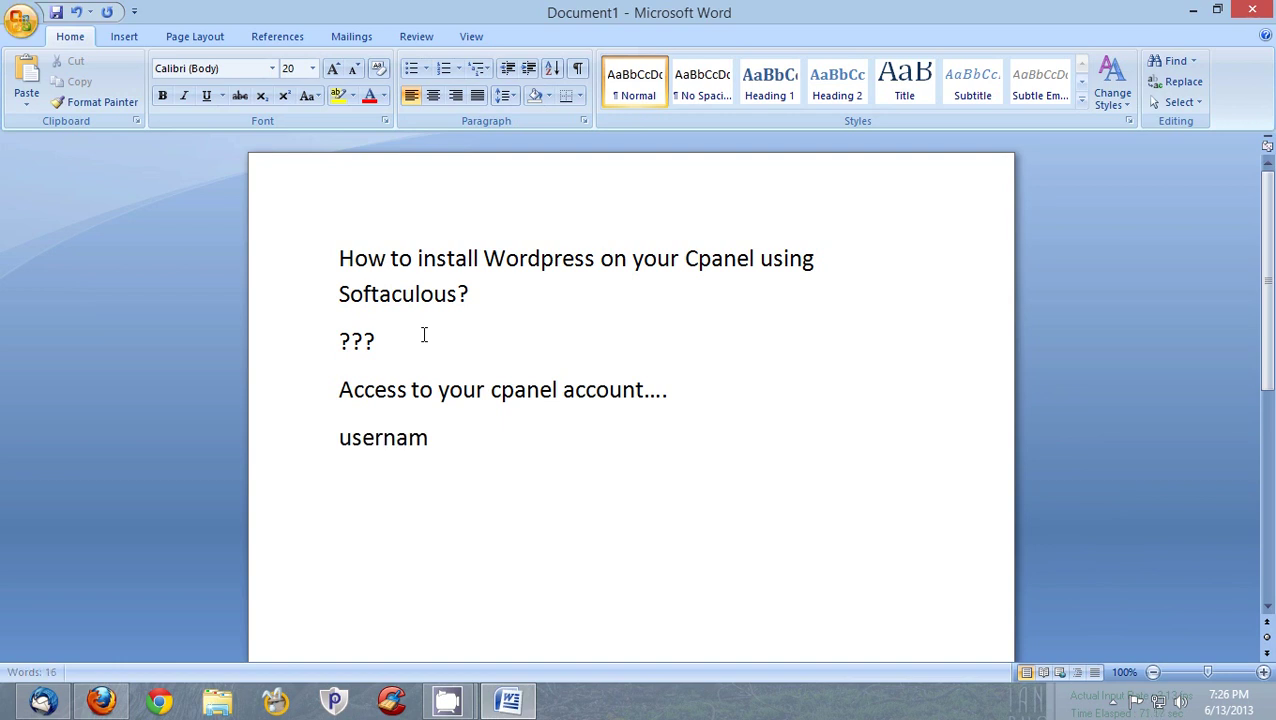
{"action": "type", "text": "e and passwo"}
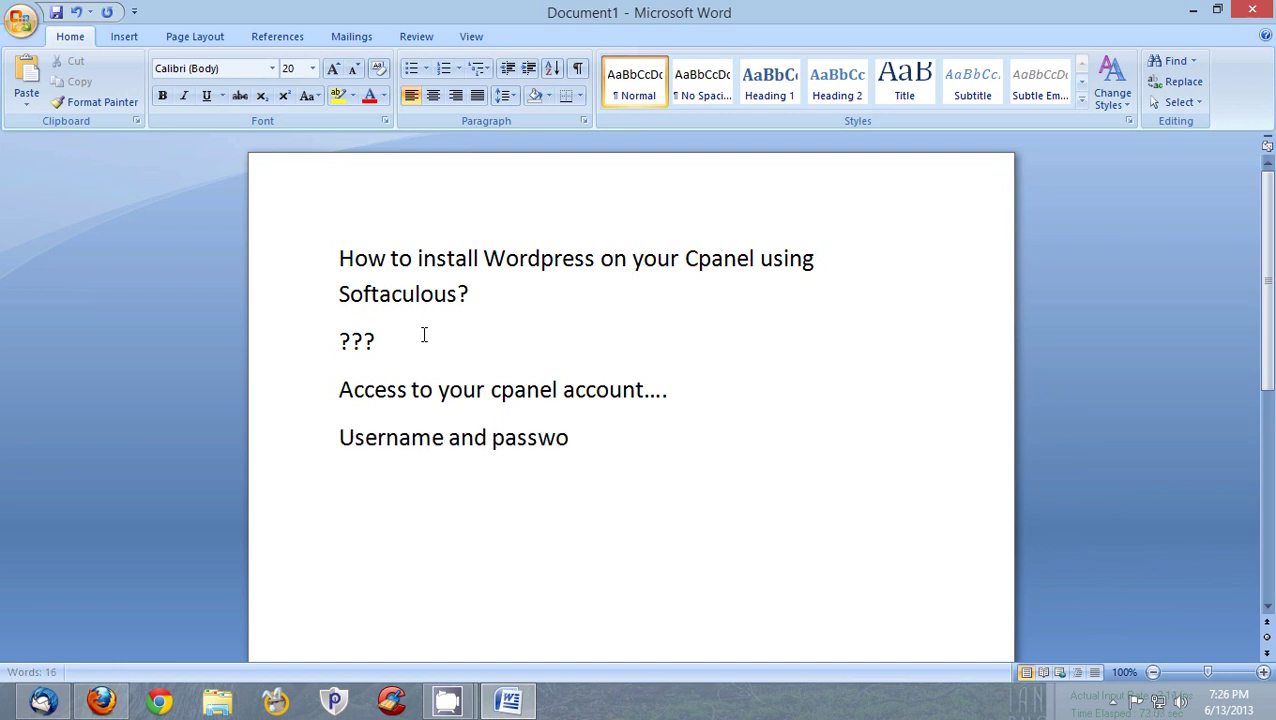
{"action": "type", "text": "rd...."}
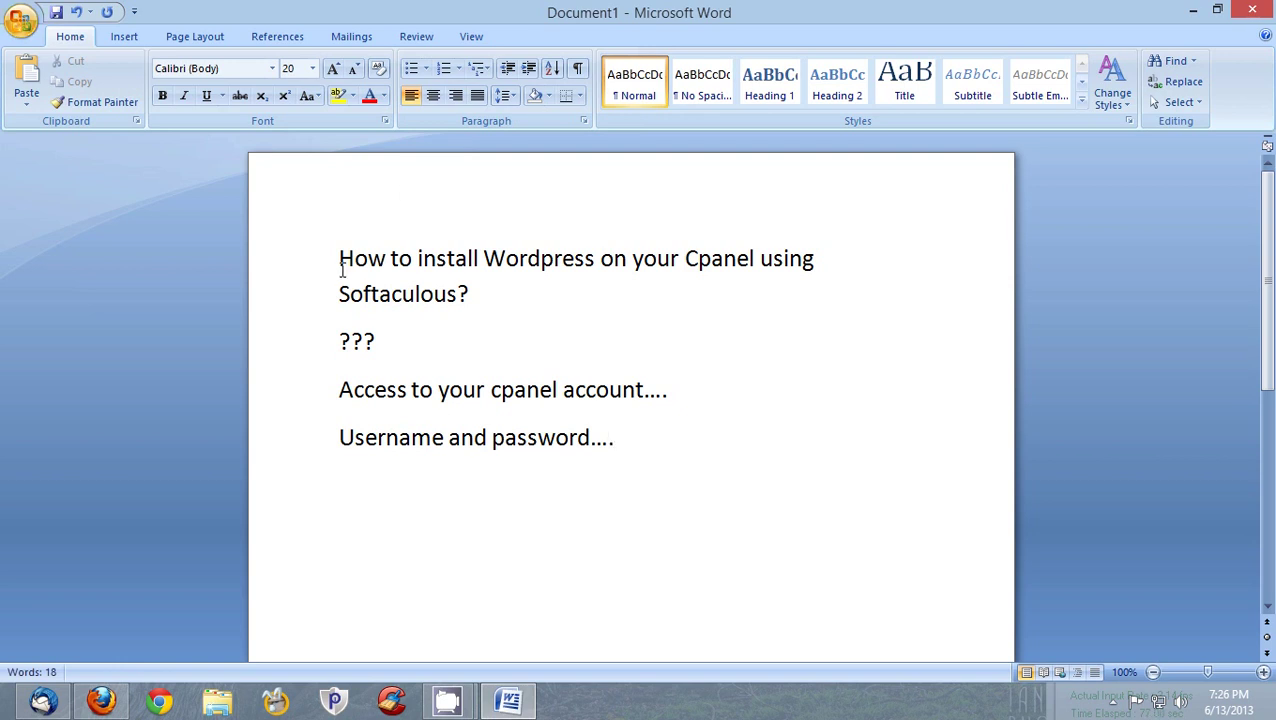
{"action": "left_click", "coordinate": [101, 700]}
- In a new Firefox tab, load the domain's cPanel login page from the address suggestions
{"action": "left_click", "coordinate": [811, 14]}
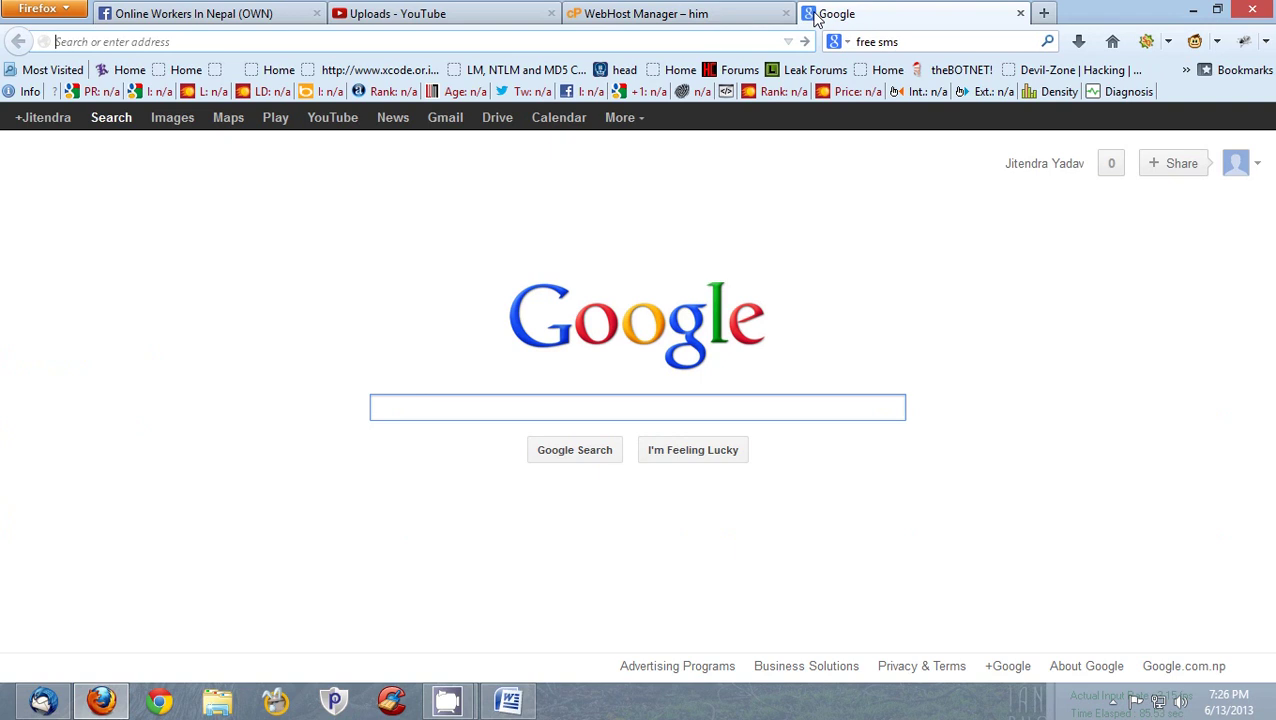
{"action": "type", "text": "jitendrayadav.com.np/"}
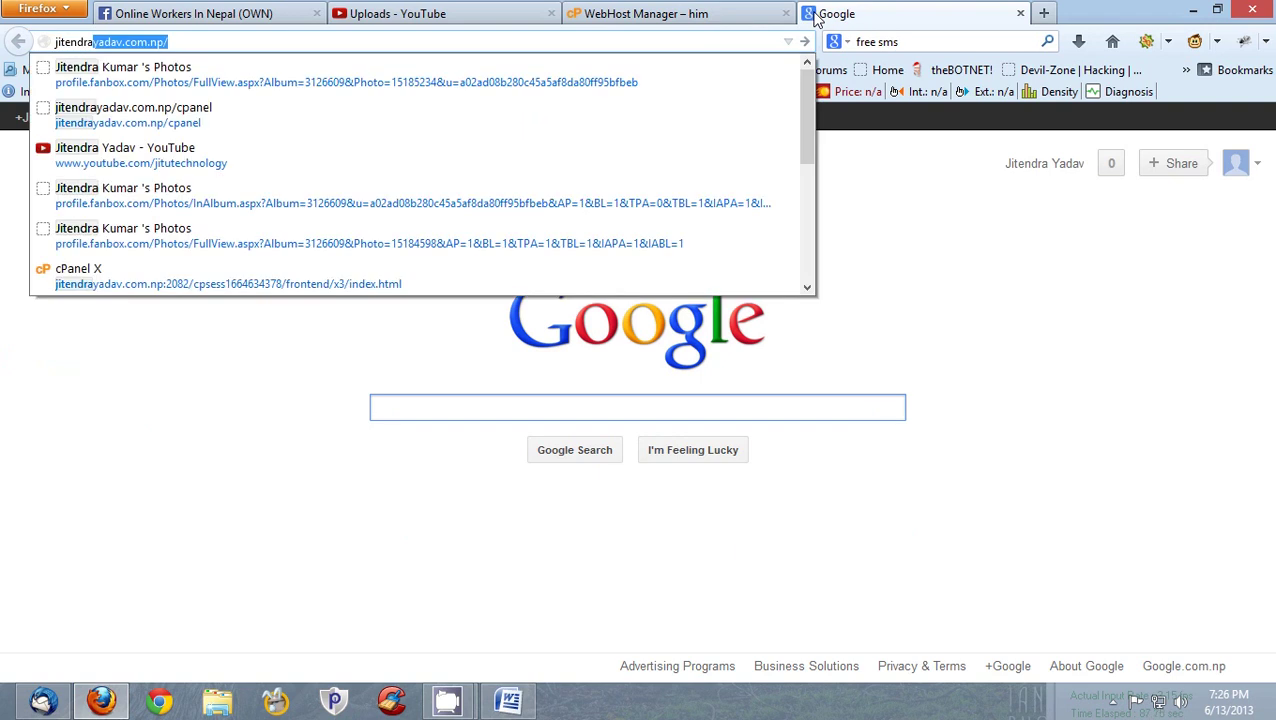
{"action": "key", "text": "Down"}
{"action": "key", "text": "Return"}
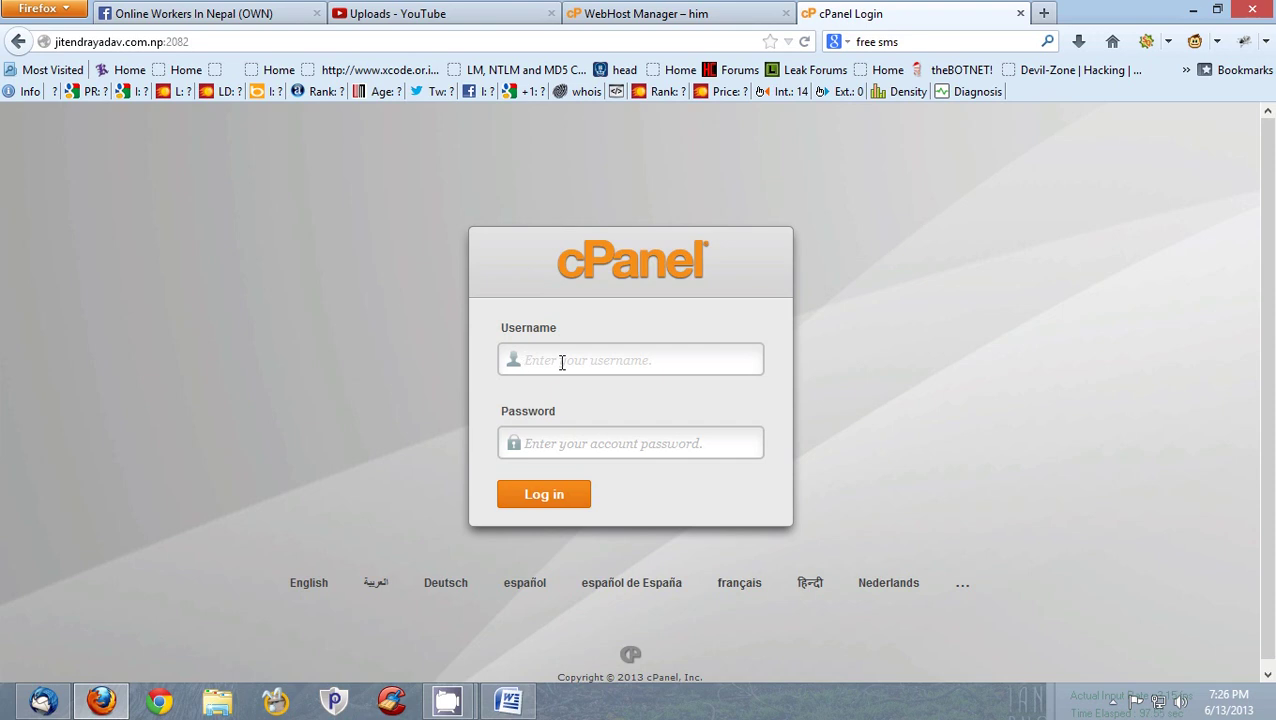
- Log in to cPanel with the account username and password
{"action": "type", "text": "jitendra"}
{"action": "key", "text": "Tab"}
{"action": "type", "text": "•••"}
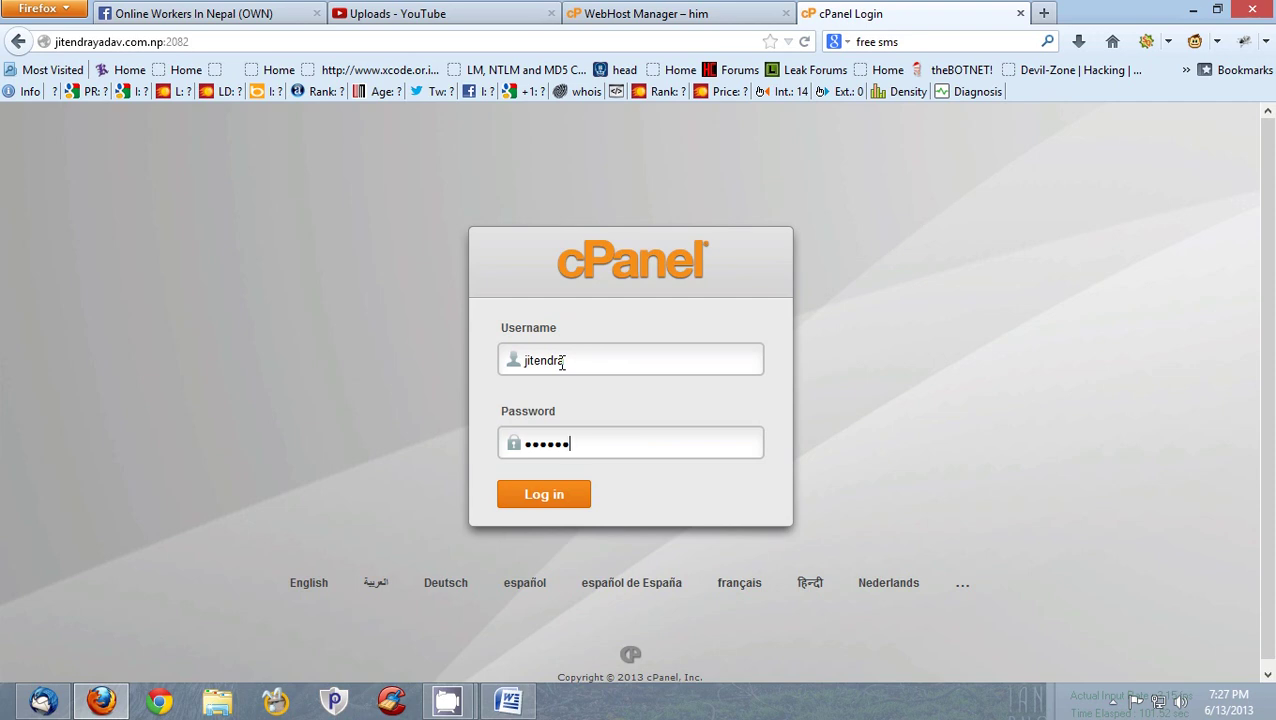
{"action": "key", "text": "Return"}
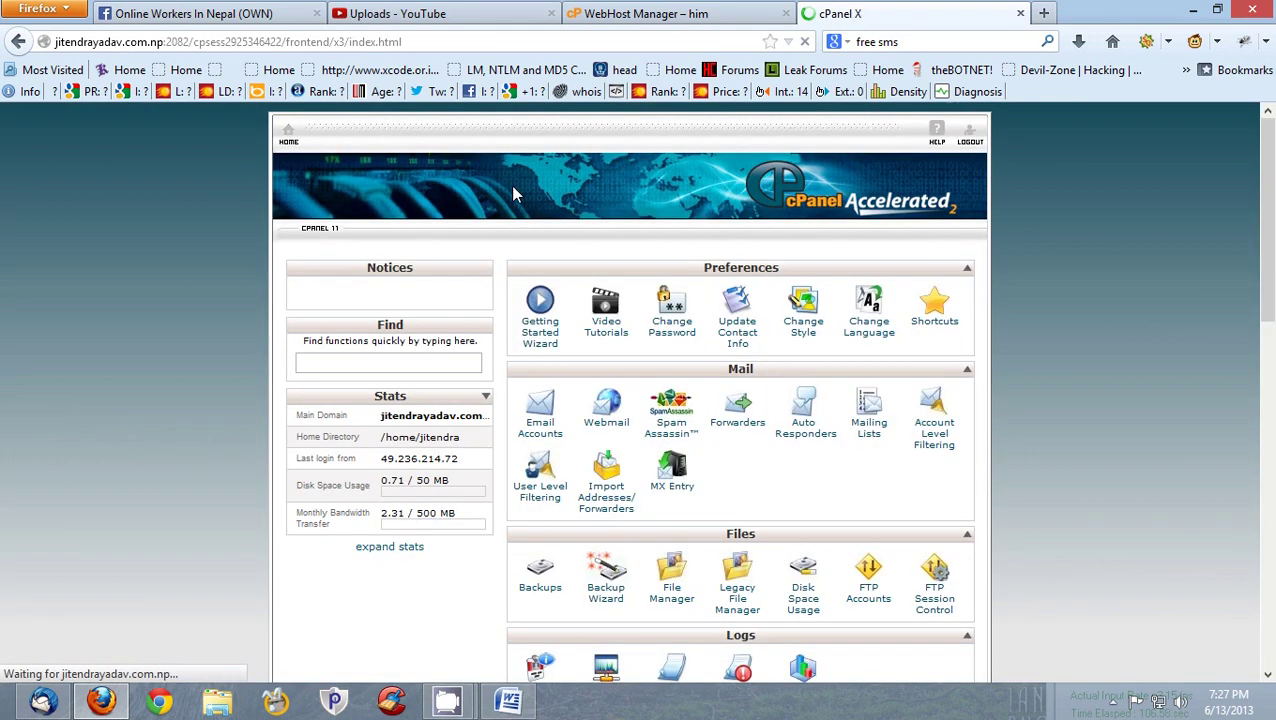
- Dismiss the welcome popup and scroll down to the Softaculous Apps Installer section listing WordPress
{"action": "left_click_drag", "start_coordinate": [1268, 190], "coordinate": [1272, 272]}
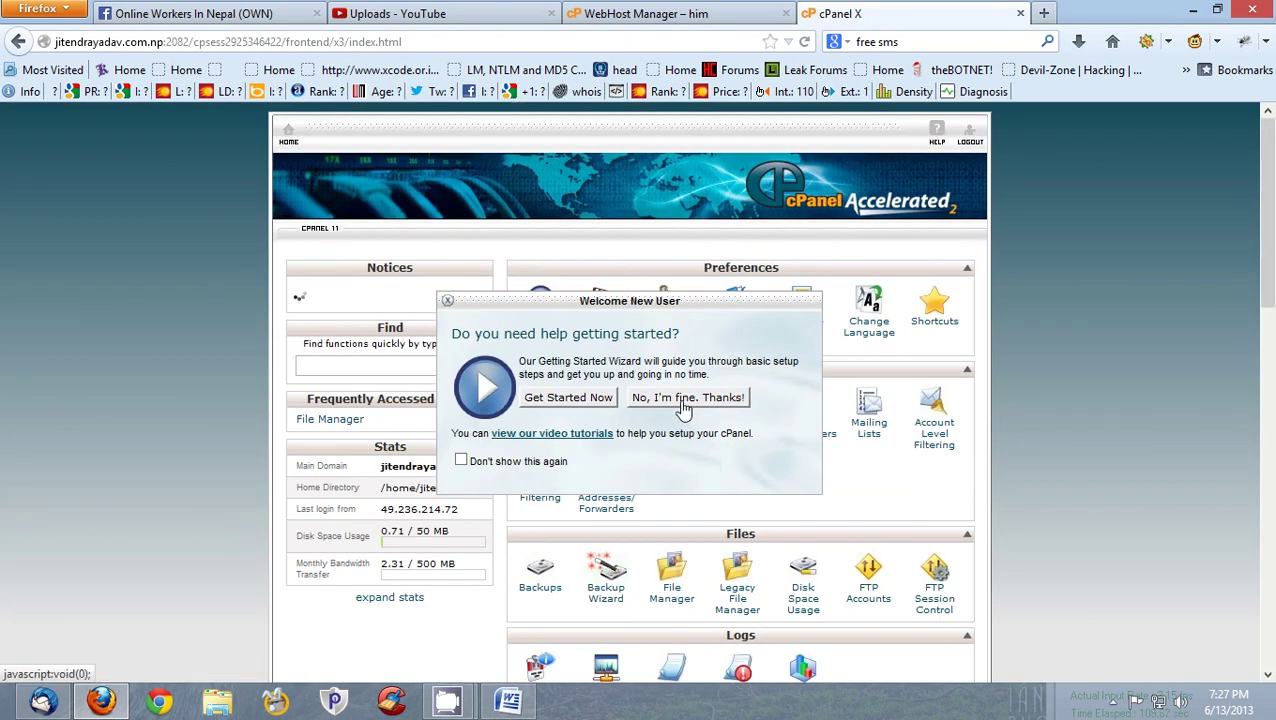
{"action": "left_click", "coordinate": [686, 398]}
{"action": "left_click_drag", "start_coordinate": [1270, 210], "coordinate": [1272, 258]}
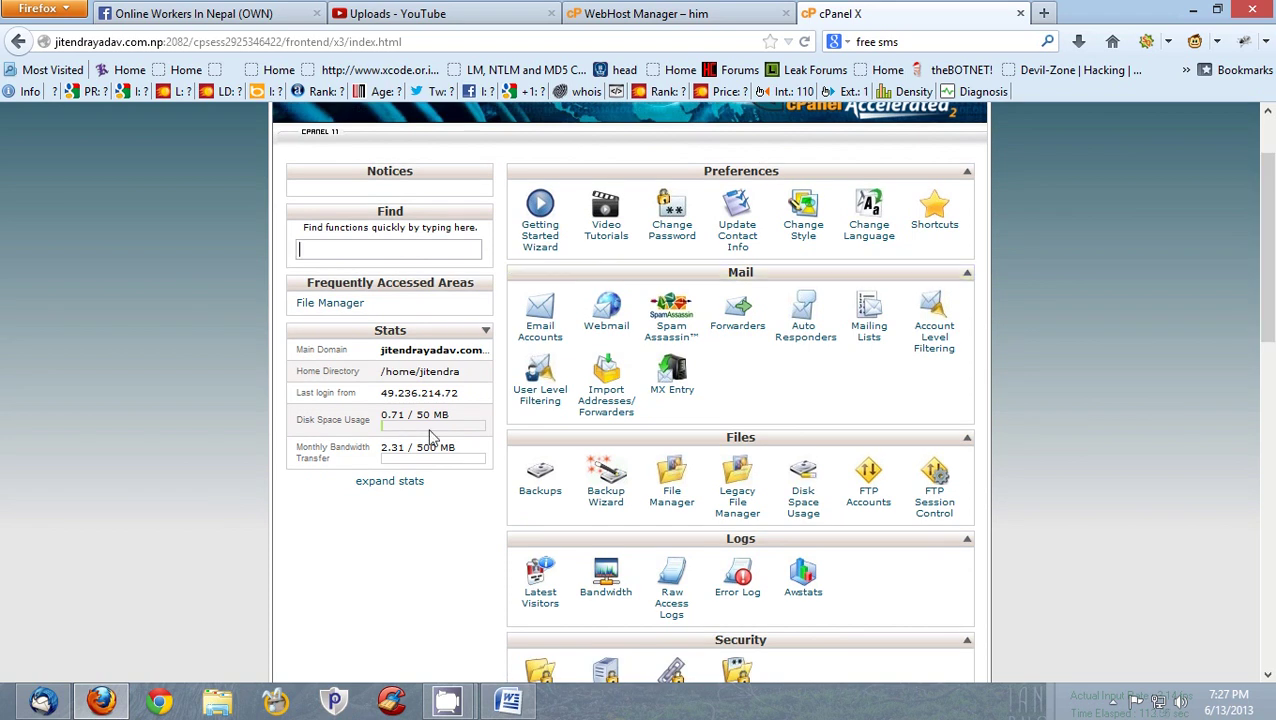
{"action": "left_click", "coordinate": [406, 484]}
{"action": "scroll", "coordinate": [800, 308], "scroll_direction": "down", "scroll_amount": 1}
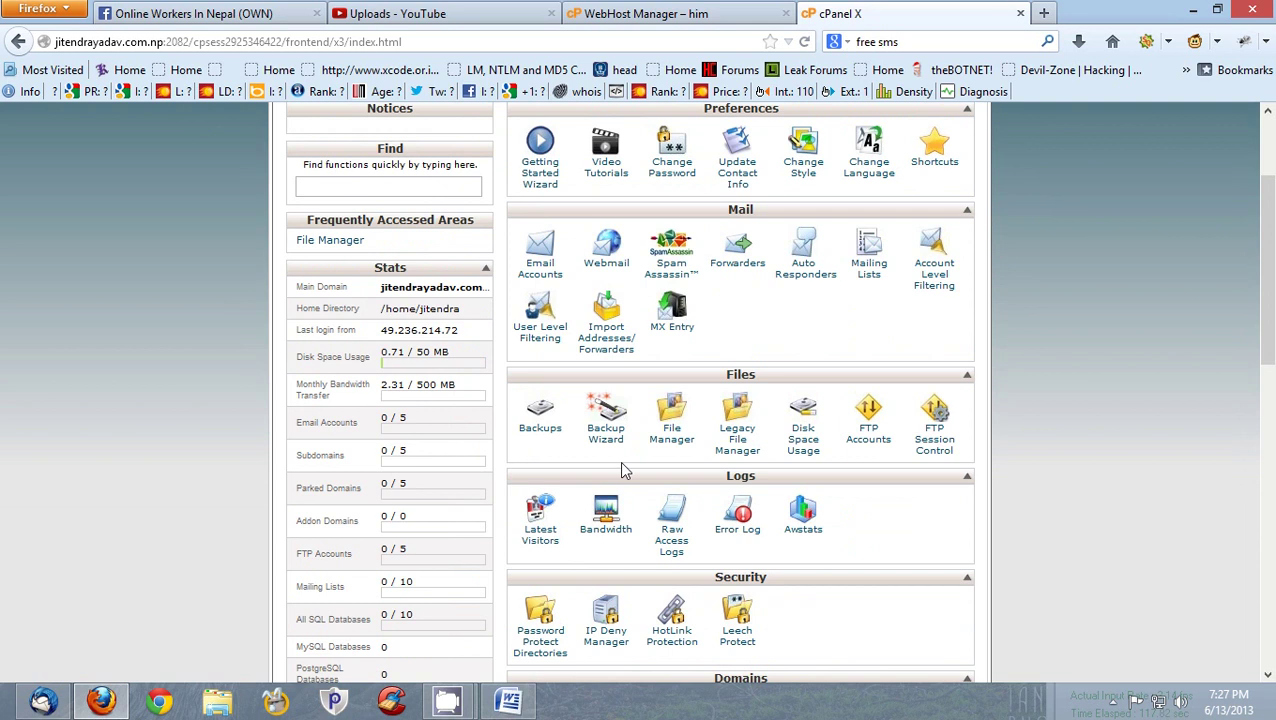
{"action": "left_click_drag", "start_coordinate": [1268, 333], "coordinate": [1272, 455]}
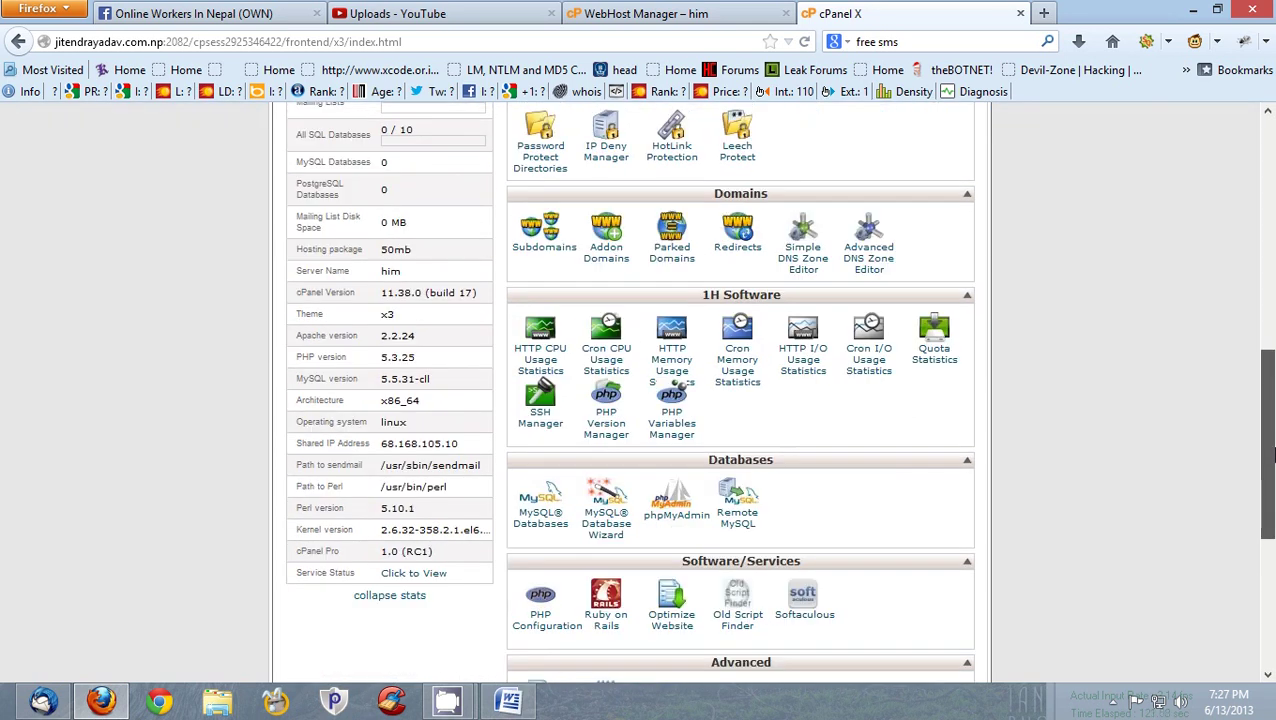
{"action": "left_click_drag", "start_coordinate": [1272, 463], "coordinate": [1273, 593]}
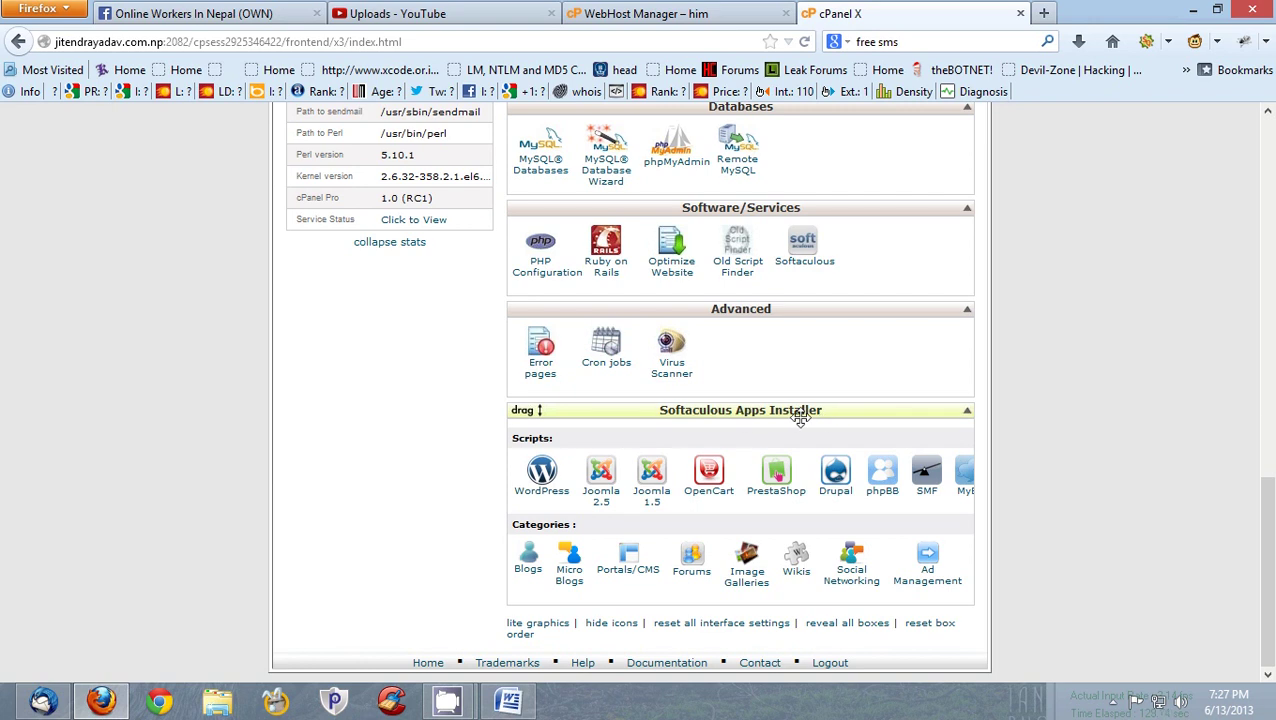
{"action": "mouse_move", "coordinate": [1273, 540]}
{"action": "left_mouse_down"}
{"action": "mouse_move", "coordinate": [1273, 360]}
{"action": "mouse_move", "coordinate": [1273, 535]}
{"action": "left_mouse_up"}
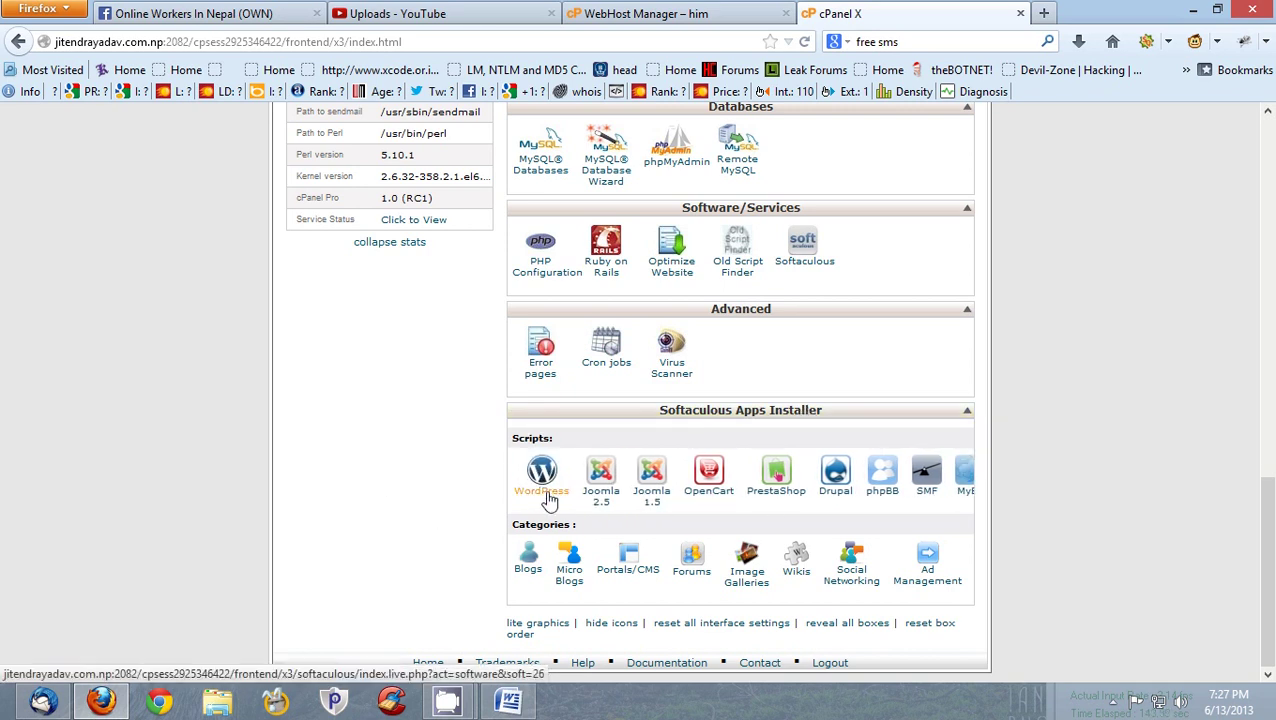
- Open WordPress in Softaculous and review its 3.5.1 overview page and space requirements
{"action": "left_click", "coordinate": [546, 498]}
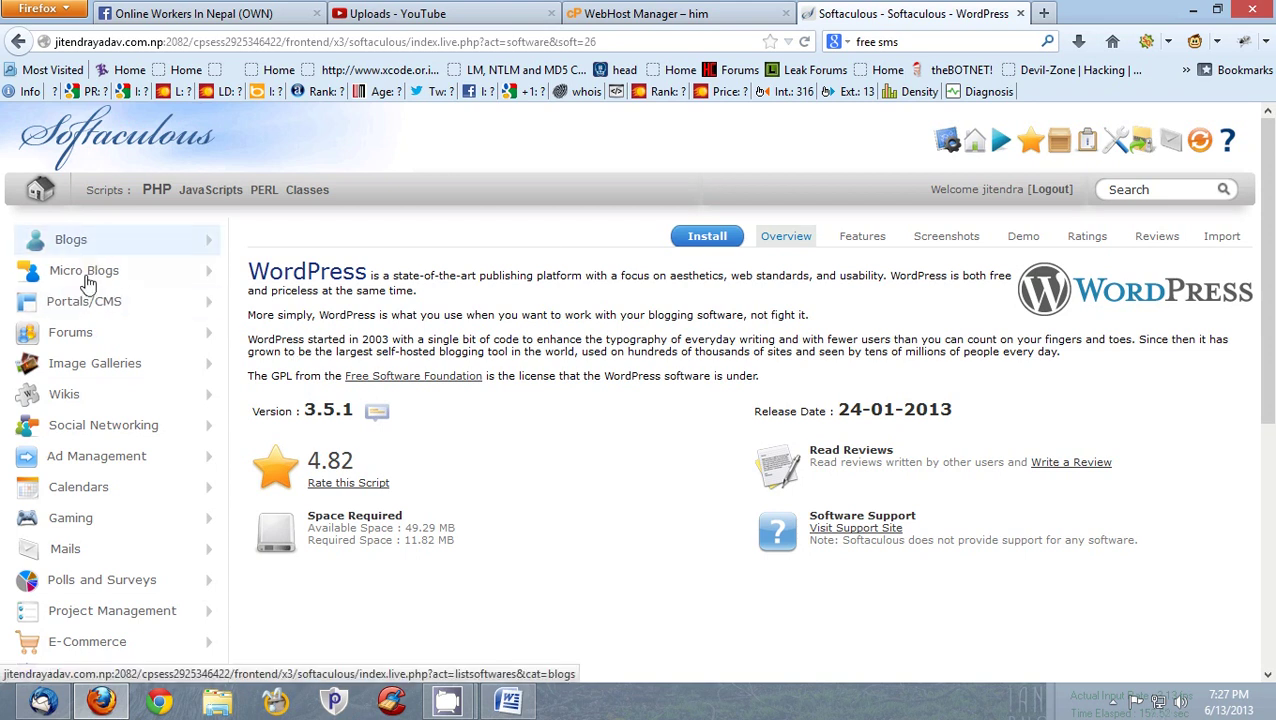
{"action": "scroll", "coordinate": [88, 295], "scroll_direction": "down", "scroll_amount": 2}
{"action": "scroll", "coordinate": [88, 295], "scroll_direction": "down", "scroll_amount": 4}
{"action": "scroll", "coordinate": [100, 470], "scroll_direction": "up", "scroll_amount": 6}
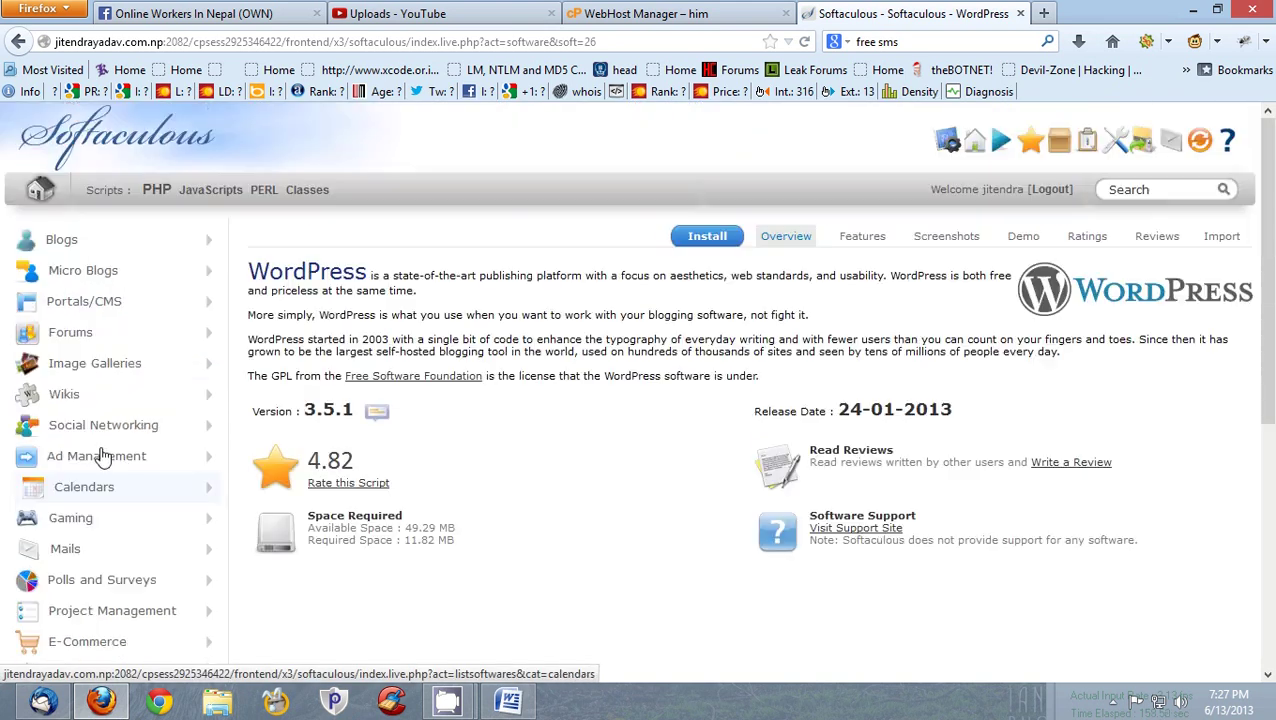
{"action": "left_click", "coordinate": [683, 242]}
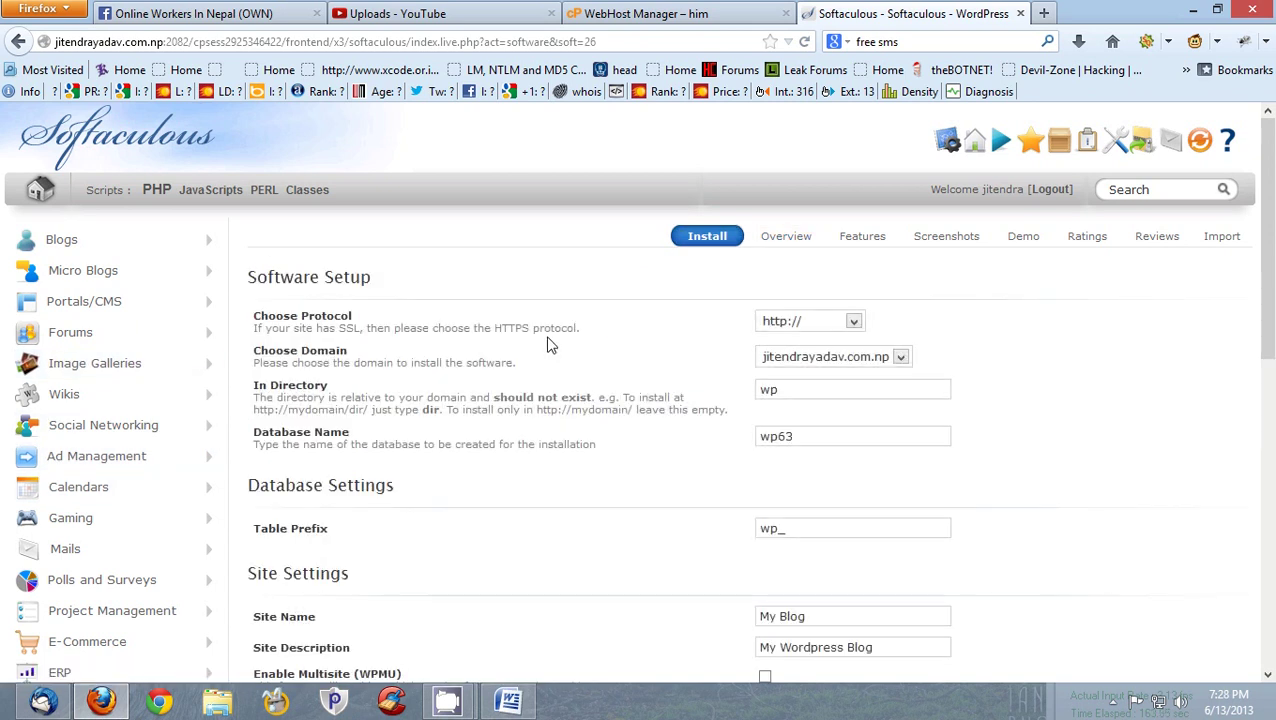
{"action": "left_click", "coordinate": [848, 328]}
{"action": "left_click", "coordinate": [848, 330]}
{"action": "left_click", "coordinate": [849, 327]}
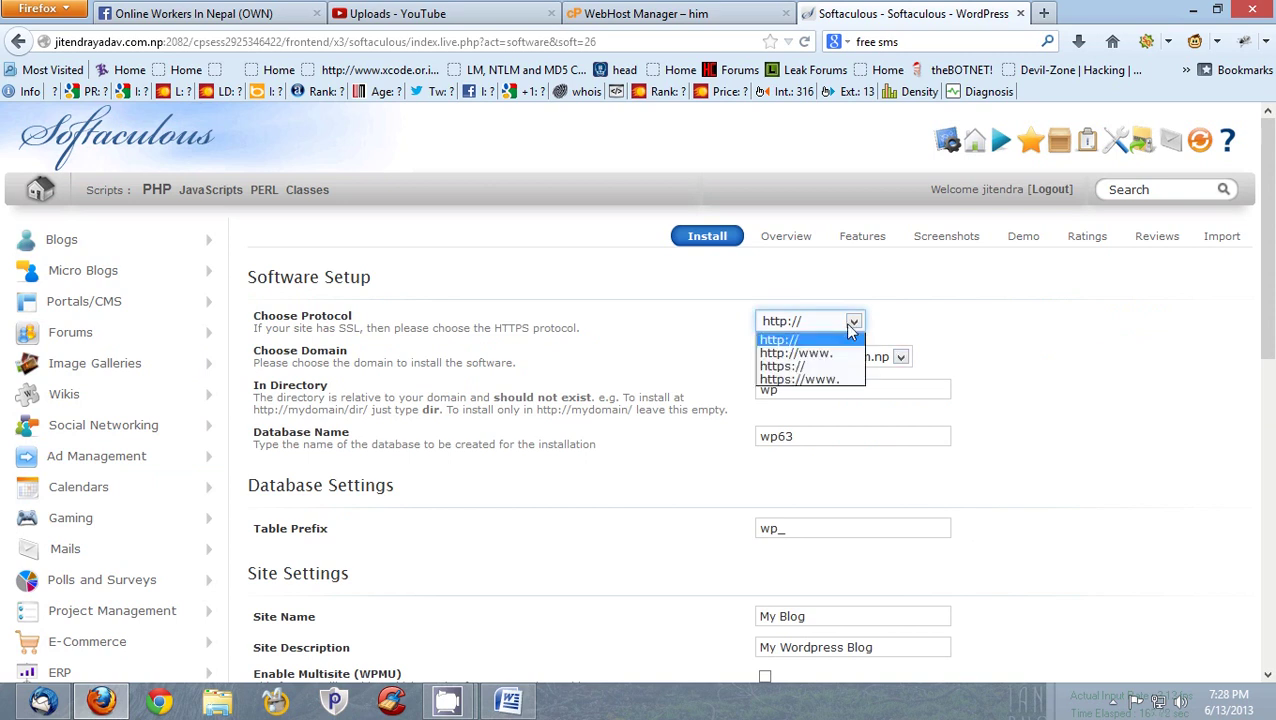
{"action": "left_click", "coordinate": [838, 354]}
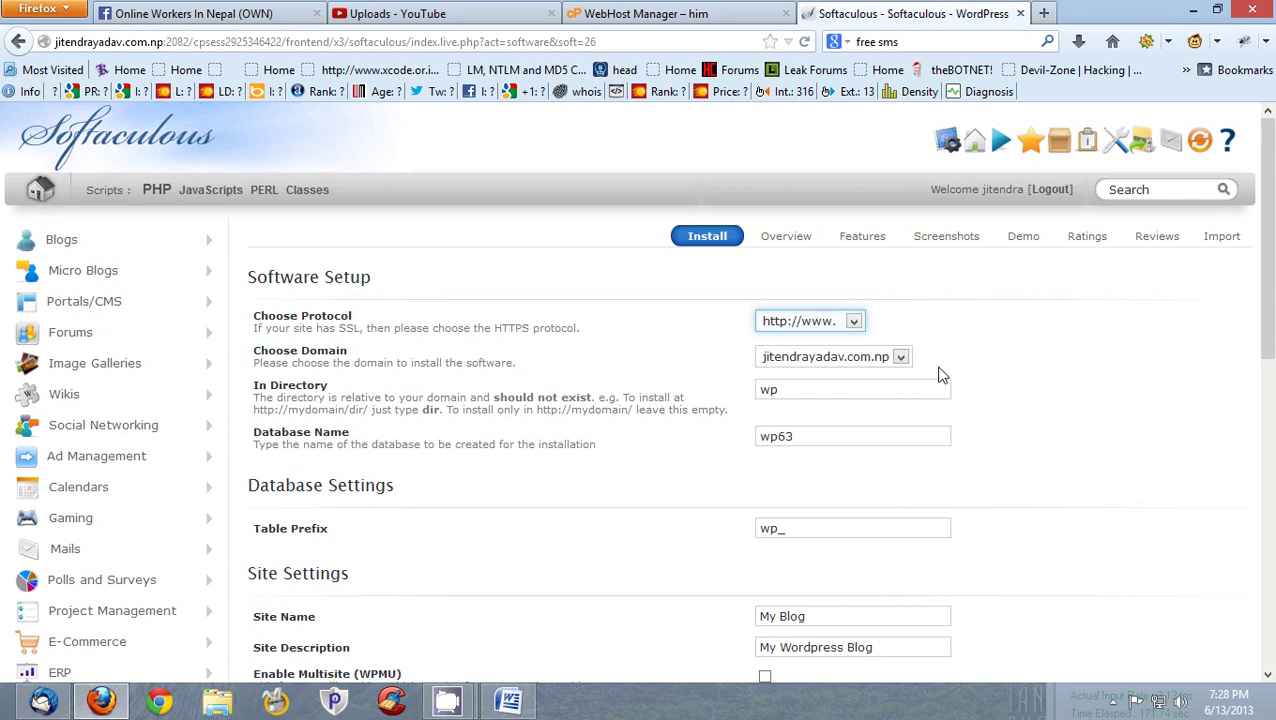
{"action": "double_click", "coordinate": [765, 392]}
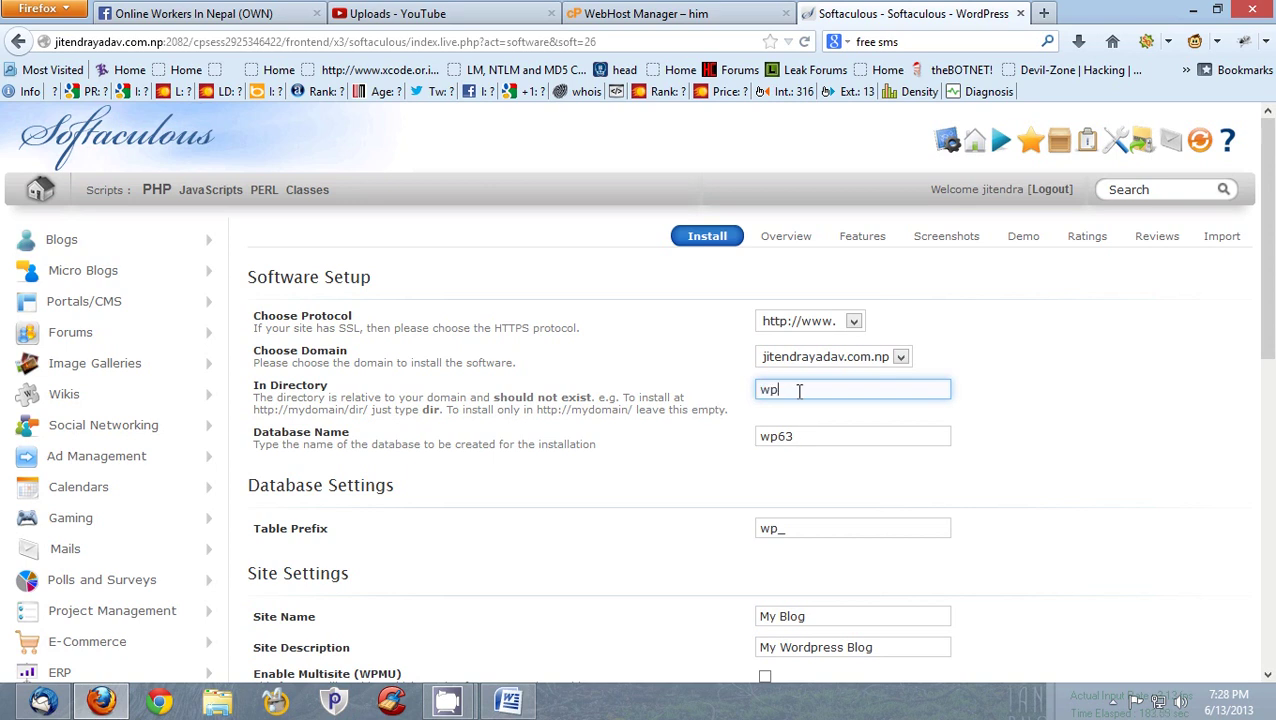
{"action": "key", "text": "BackSpace"}
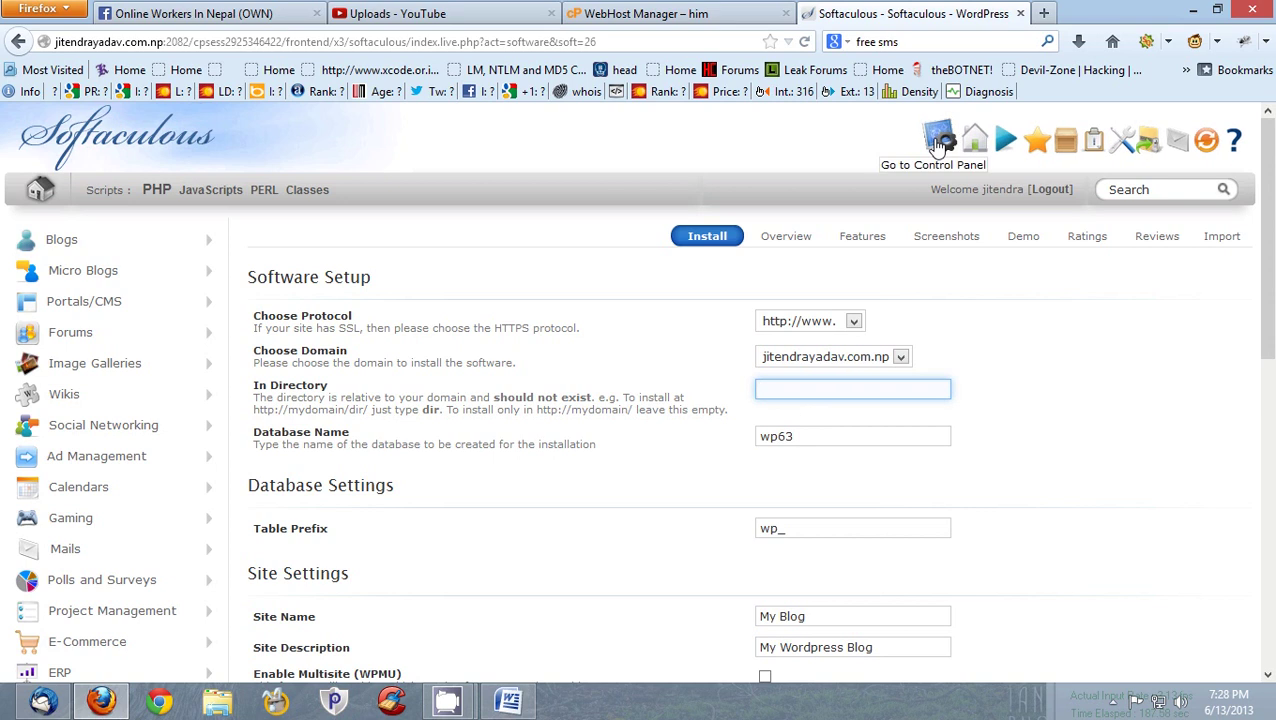
- In Word, add a new paragraph 'If you want to install your website in root directory,,,... then you must remove'
{"action": "left_click", "coordinate": [508, 700]}
{"action": "key", "text": "Return"}
{"action": "key", "text": "Return"}
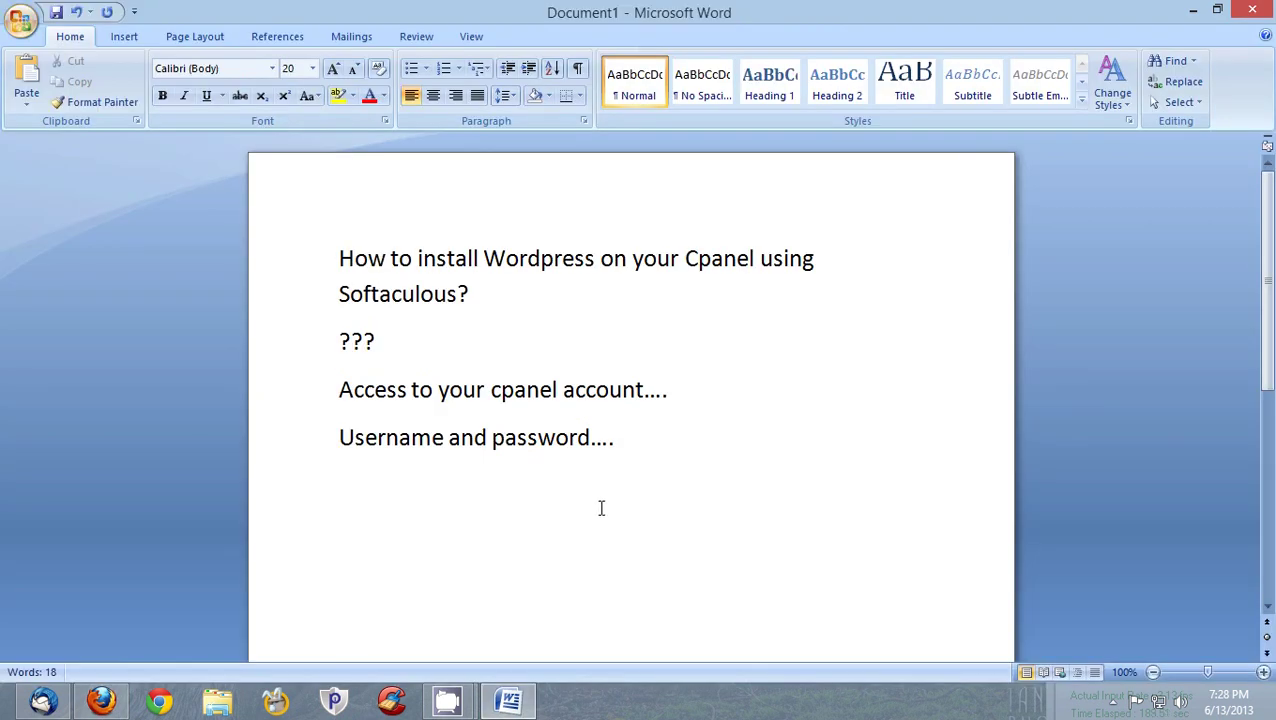
{"action": "type", "text": "if tyou"}
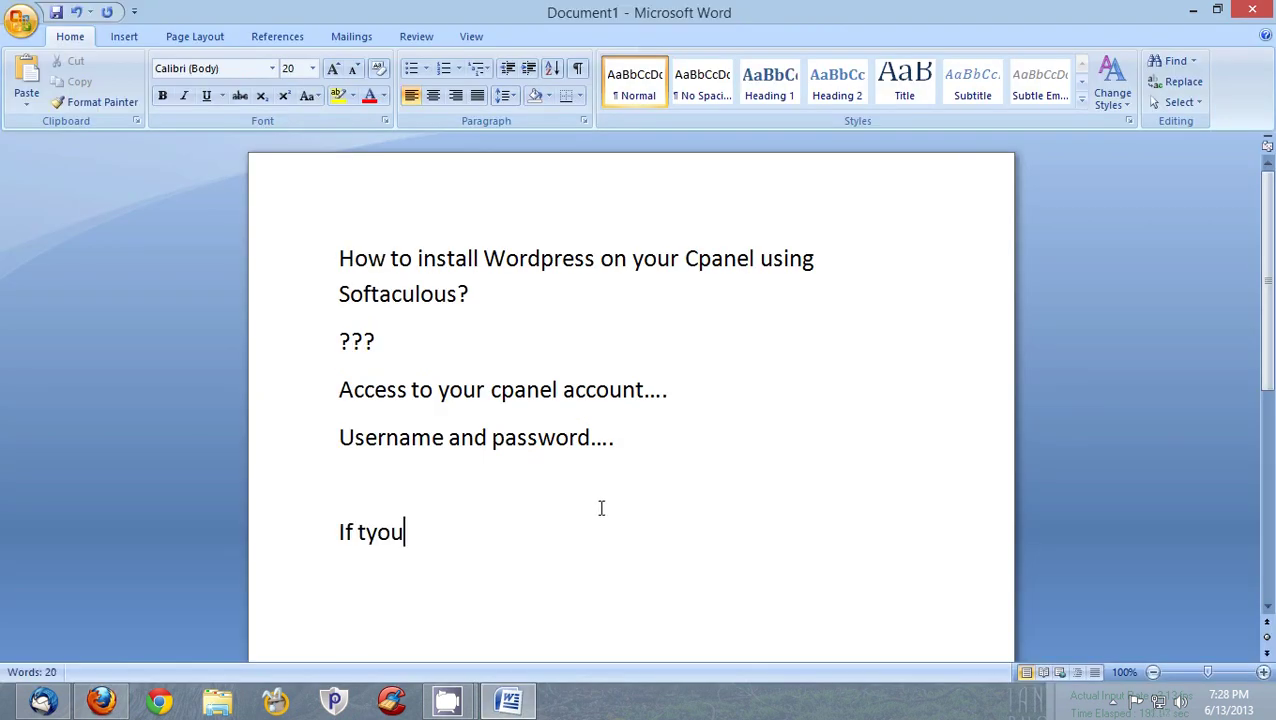
{"action": "key", "text": "BackSpace"}
{"action": "key", "text": "BackSpace"}
{"action": "key", "text": "BackSpace"}
{"action": "key", "text": "BackSpace"}
{"action": "type", "text": "you wan"}
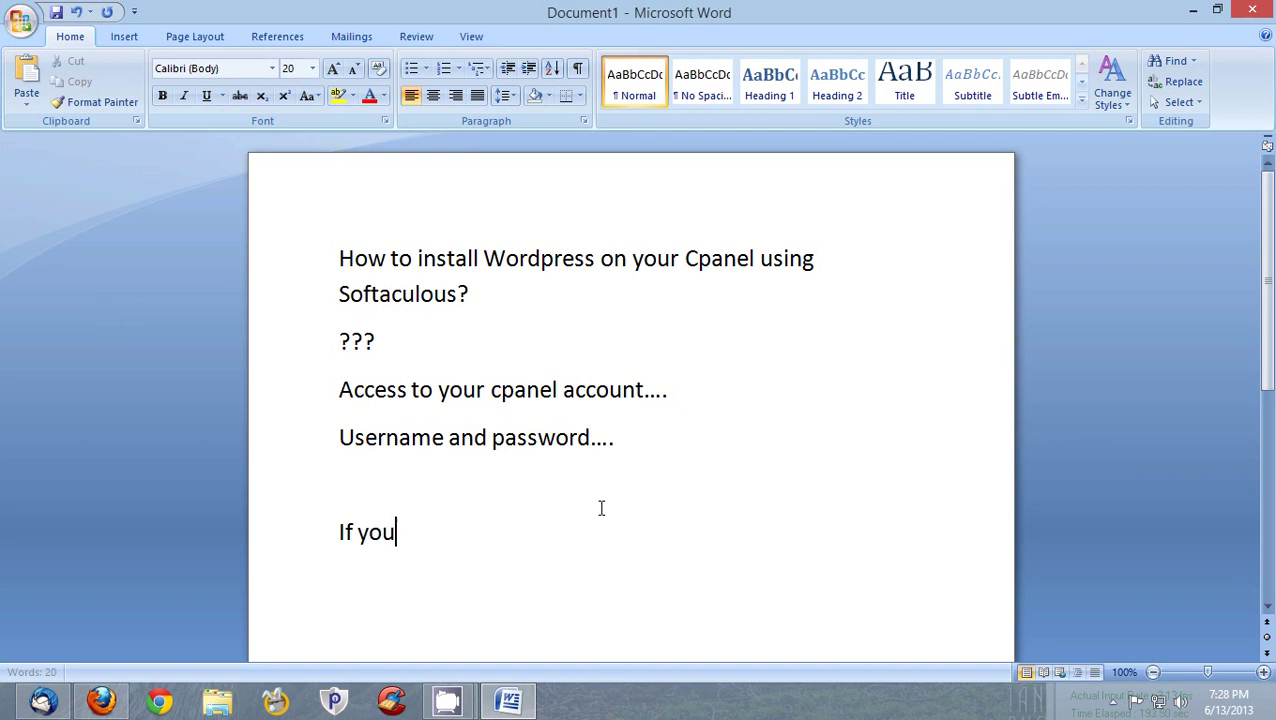
{"action": "type", "text": "t to insa"}
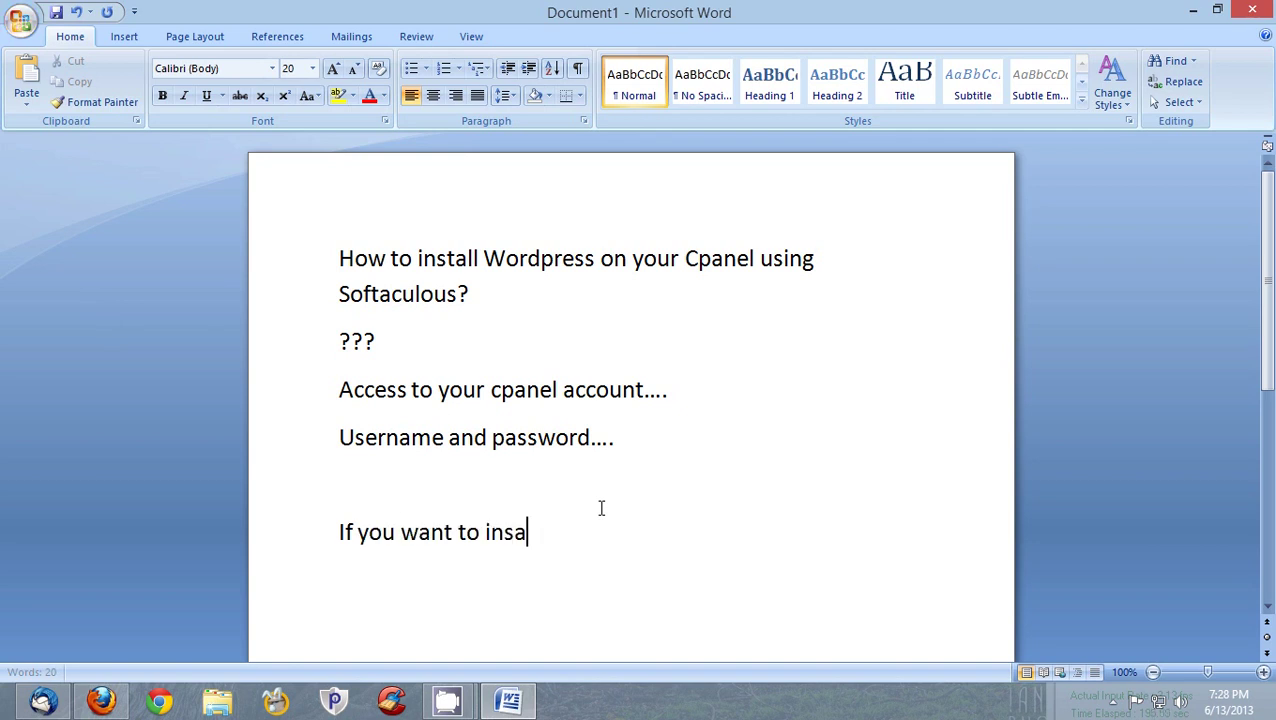
{"action": "key", "text": "BackSpace"}
{"action": "type", "text": "tal"}
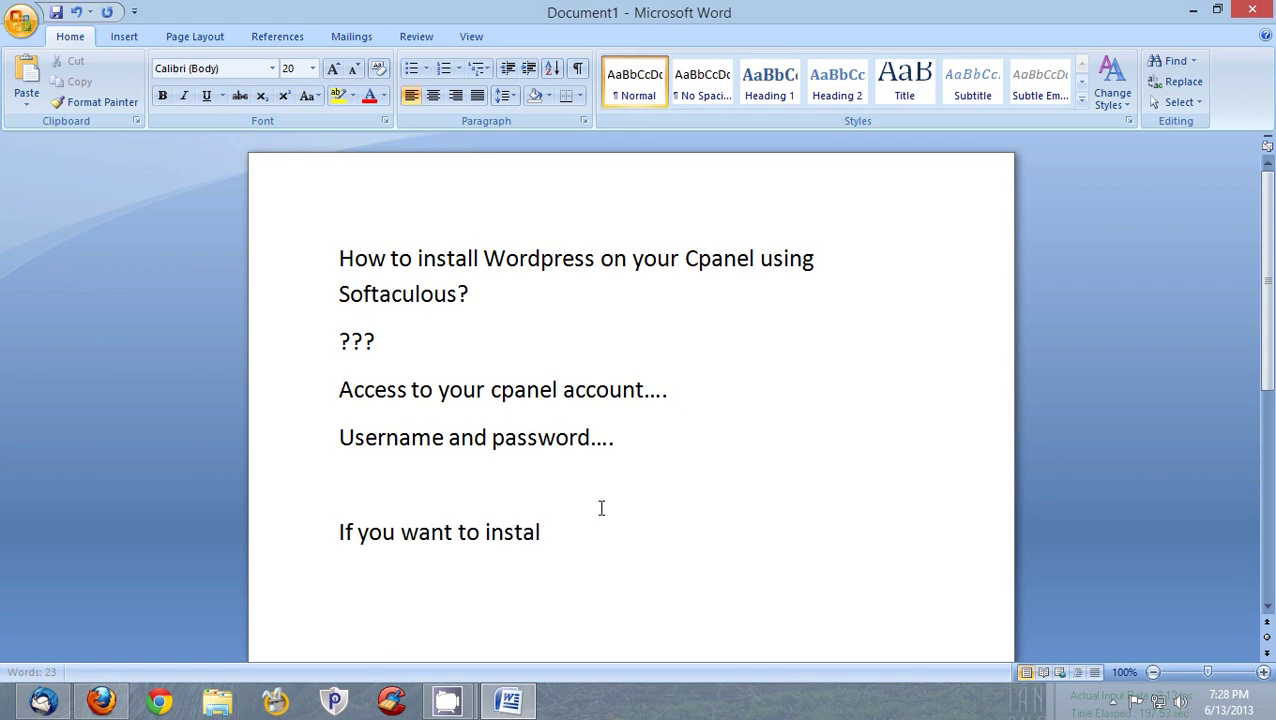
{"action": "type", "text": "l yt"}
{"action": "key", "text": "BackSpace"}
{"action": "key", "text": "BackSpace"}
{"action": "key", "text": "BackSpace"}
{"action": "key", "text": "BackSpace"}
{"action": "type", "text": "our website in root directory,,,... then you must remo"}
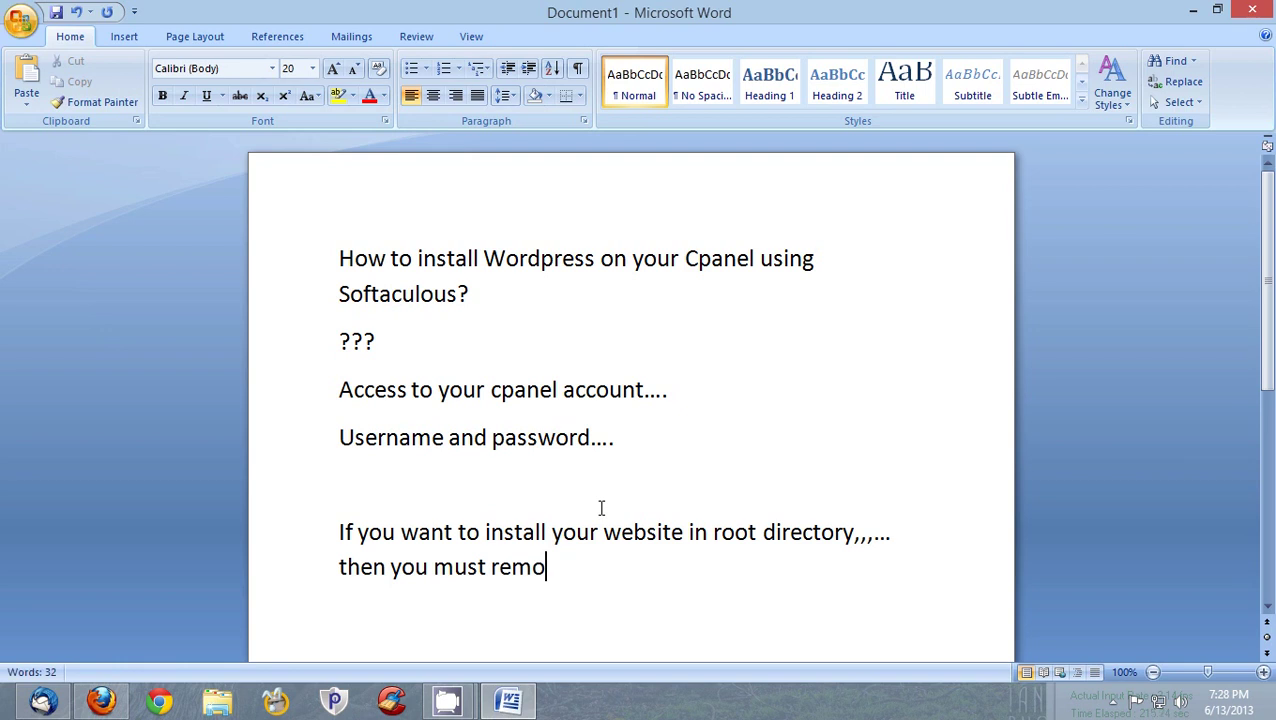
{"action": "type", "text": "ve"}
- Back in the install form, check the empty directory field and select the wp63 database name
{"action": "key", "text": "alt+Tab"}
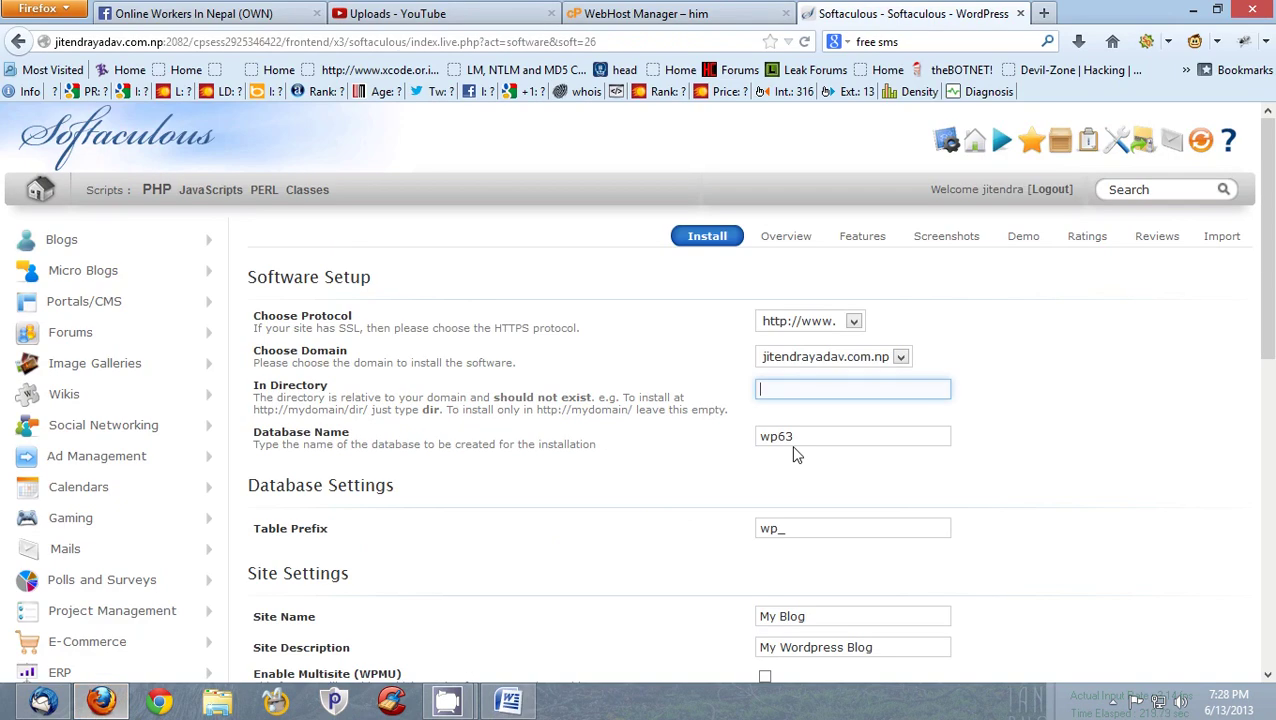
{"action": "left_click", "coordinate": [765, 389]}
{"action": "double_click", "coordinate": [397, 444]}
{"action": "double_click", "coordinate": [777, 440]}
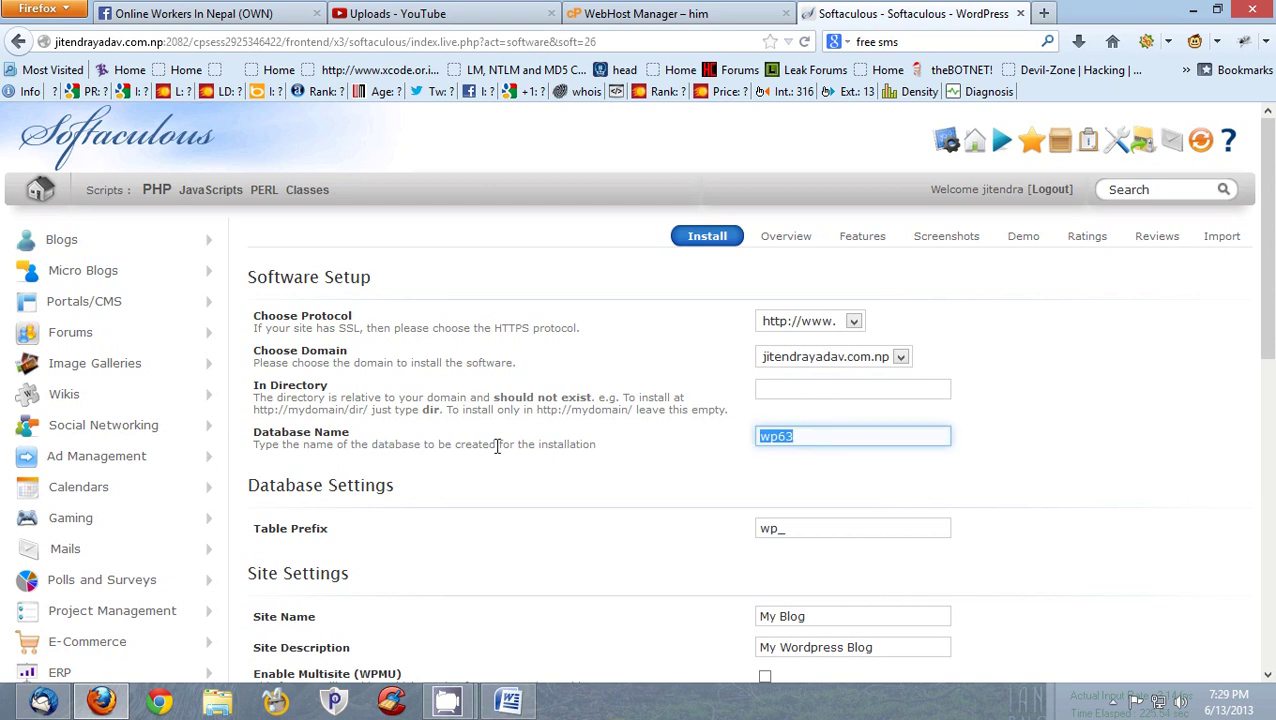
{"action": "scroll", "coordinate": [496, 444], "scroll_direction": "down", "scroll_amount": 3}
{"action": "scroll", "coordinate": [484, 450], "scroll_direction": "up", "scroll_amount": 1}
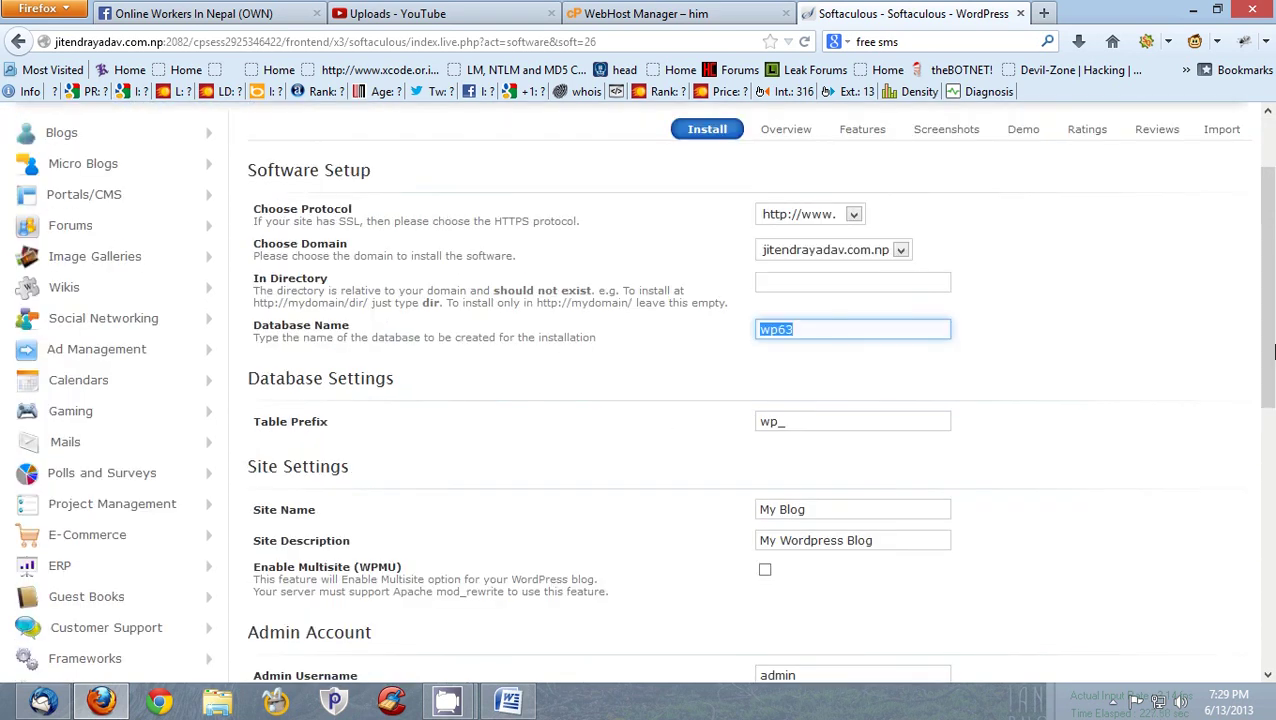
{"action": "left_click_drag", "start_coordinate": [1270, 315], "coordinate": [1270, 370]}
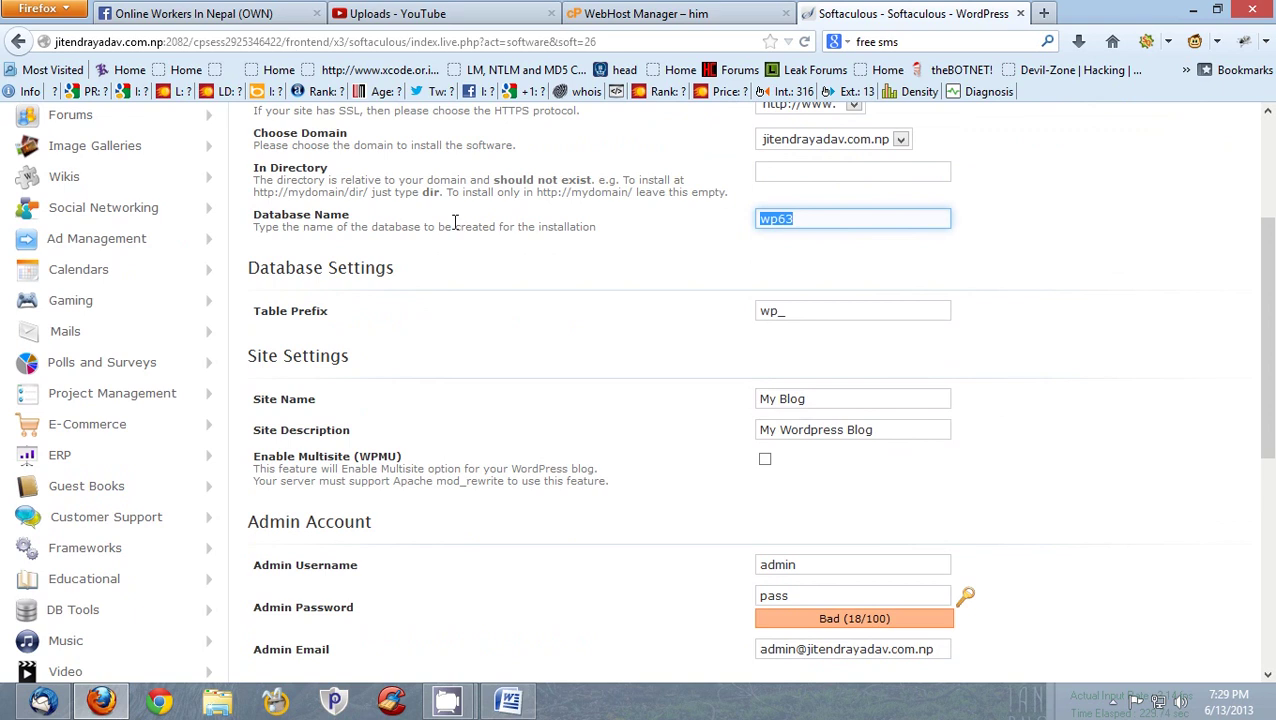
{"action": "double_click", "coordinate": [829, 220]}
- Set Site Name to 'This is Test' and Site Description to 'This is my Test Site'
{"action": "left_click_drag", "start_coordinate": [823, 398], "coordinate": [684, 398]}
{"action": "type", "text": "This is Test"}
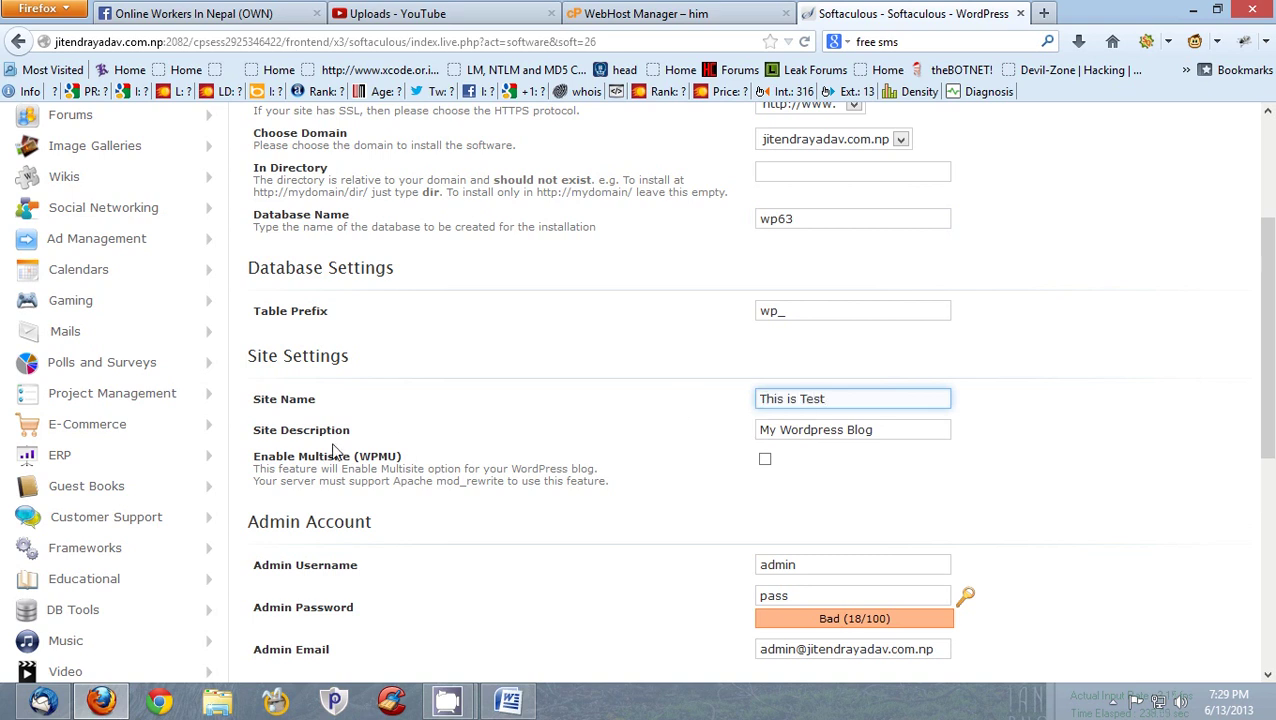
{"action": "key", "text": "Tab"}
{"action": "type", "text": "T"}
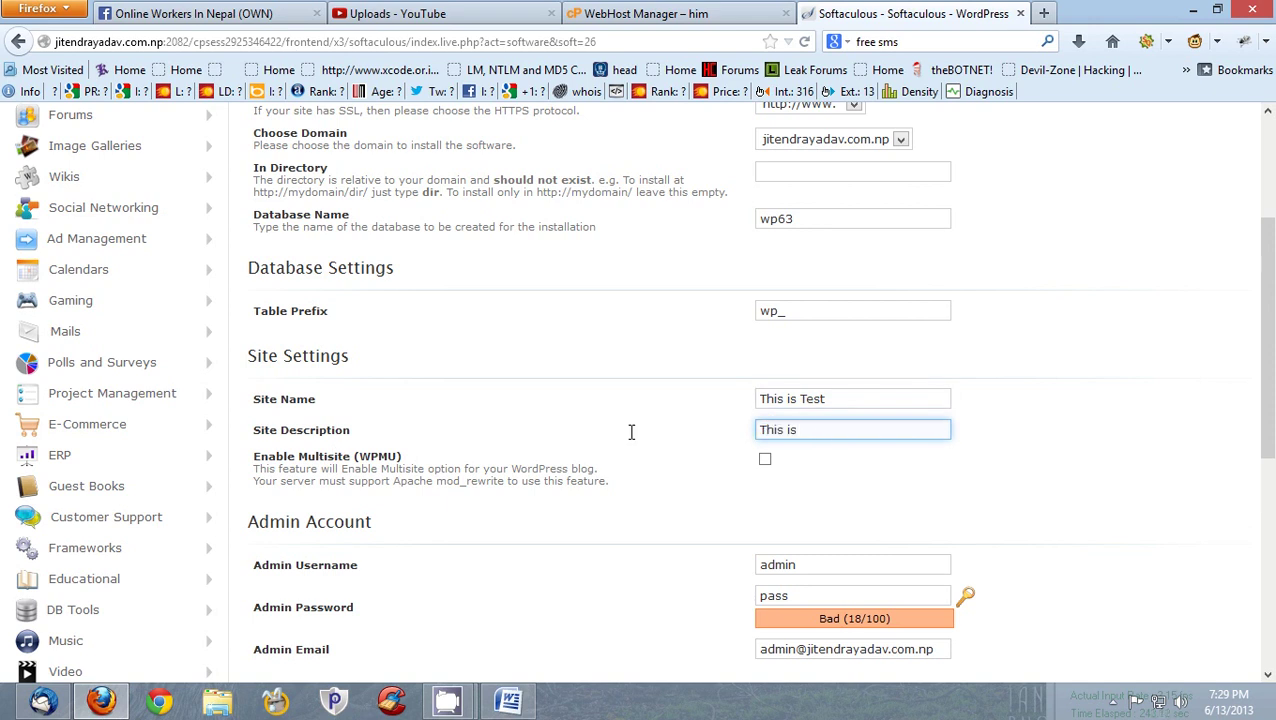
{"action": "type", "text": "his is my Test Site"}
{"action": "left_click_drag", "start_coordinate": [383, 476], "coordinate": [487, 478]}
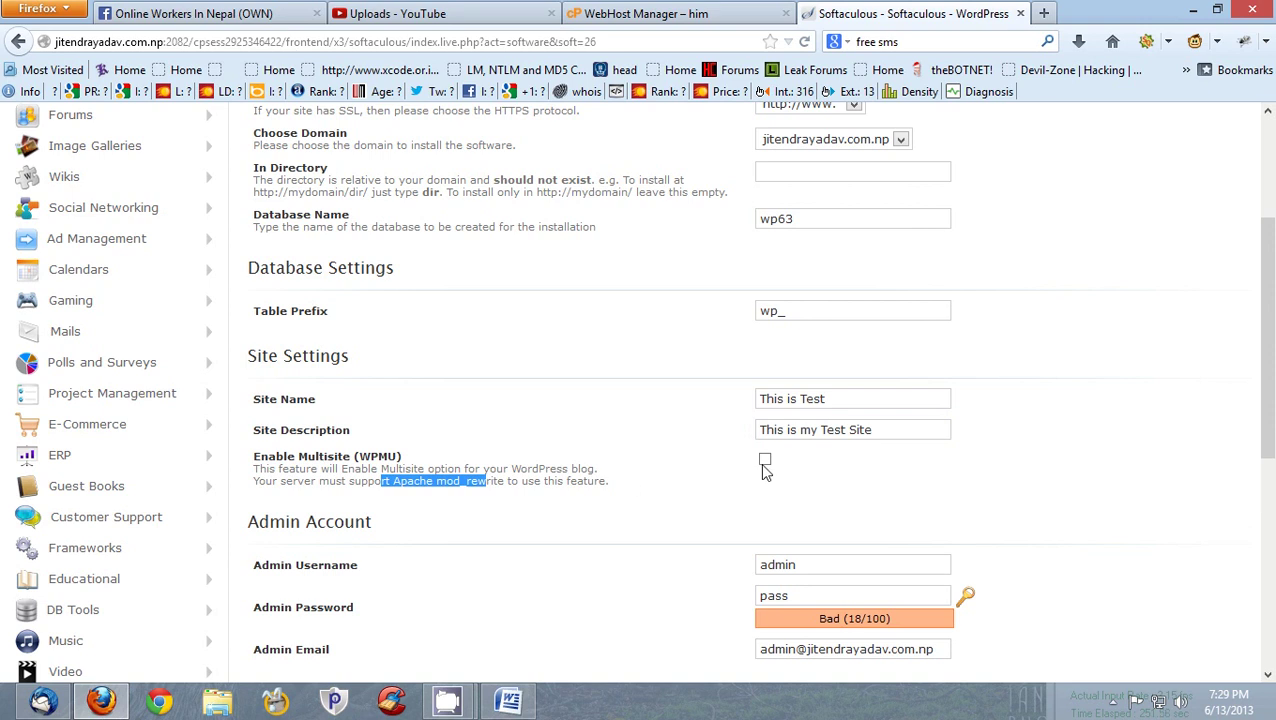
{"action": "scroll", "coordinate": [1272, 440], "scroll_direction": "down", "scroll_amount": 1}
{"action": "scroll", "coordinate": [1272, 440], "scroll_direction": "down", "scroll_amount": 3}
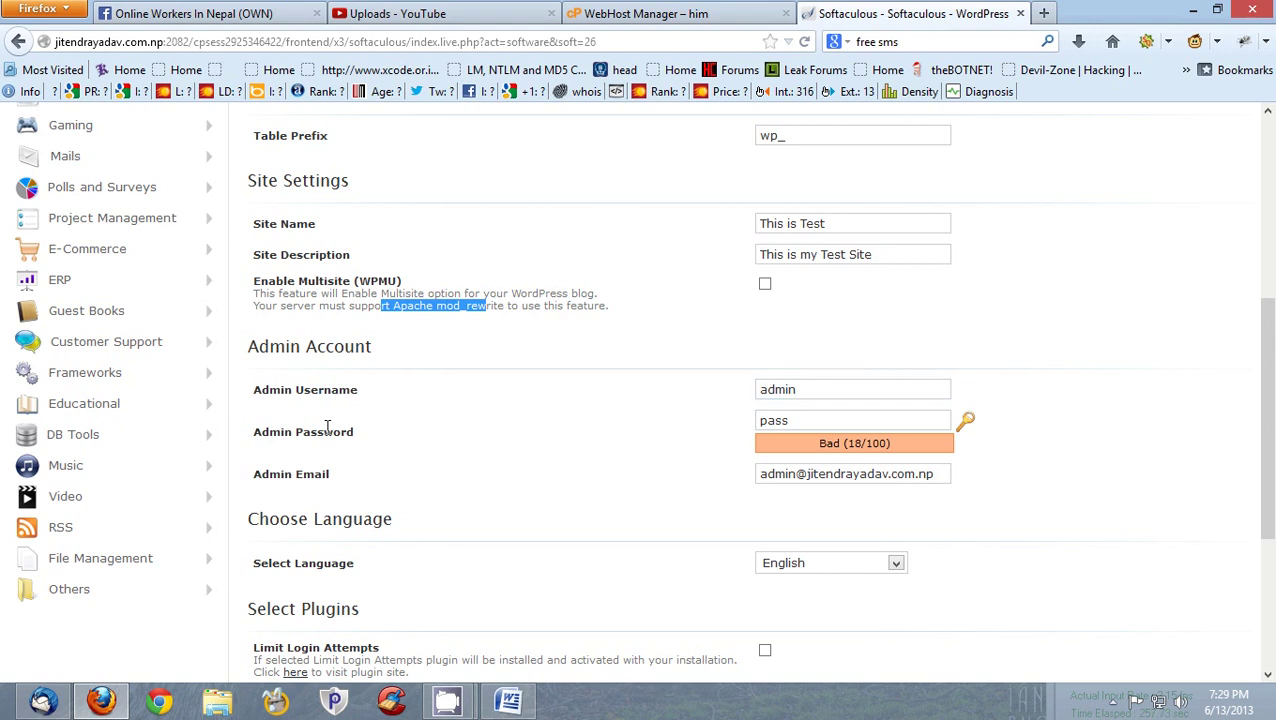
- Replace the weak admin password with a stronger one rated Strong (60/100), then scroll to Install
{"action": "left_click", "coordinate": [823, 421]}
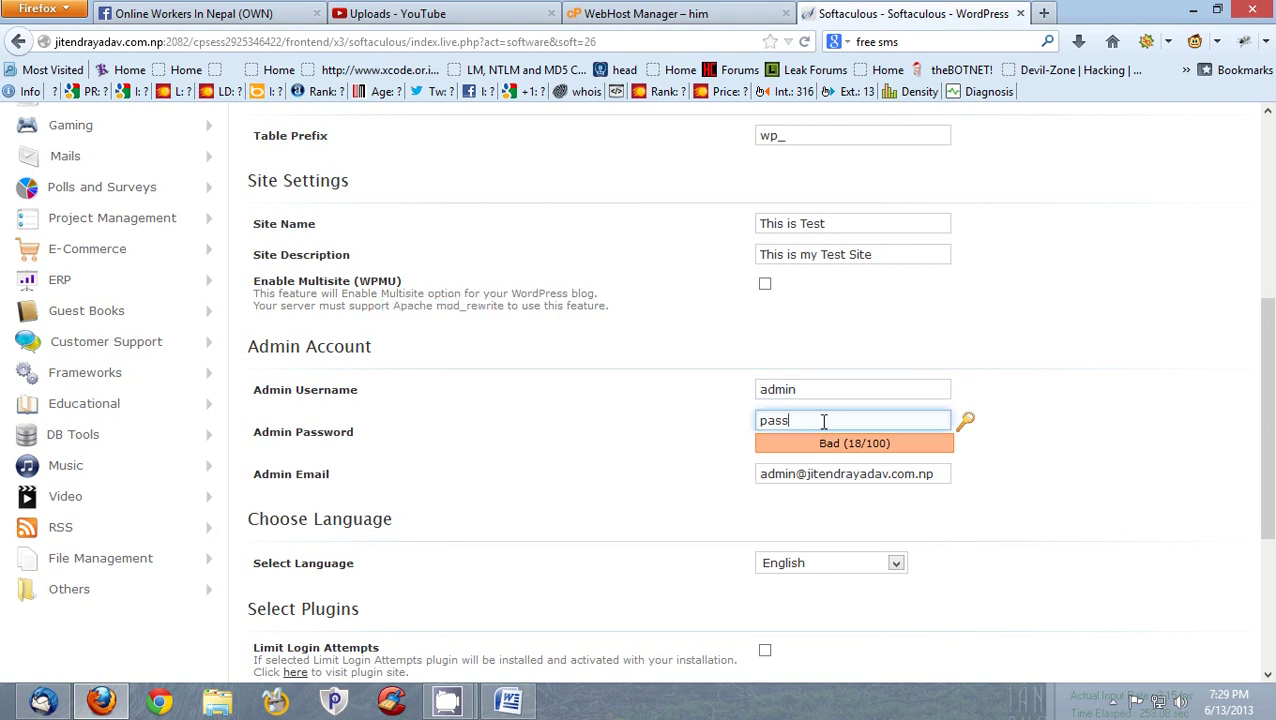
{"action": "left_click_drag", "start_coordinate": [818, 421], "coordinate": [733, 422]}
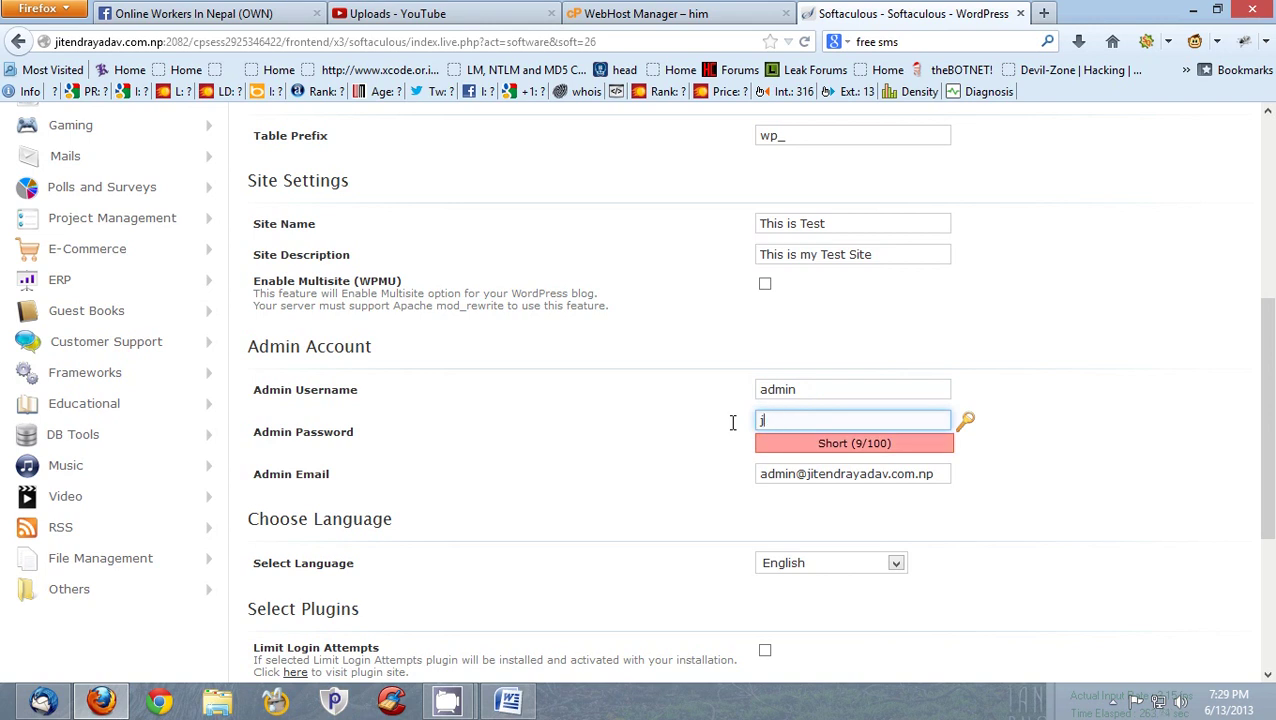
{"action": "key", "text": "BackSpace"}
{"action": "key", "text": "BackSpace"}
{"action": "key", "text": "BackSpace"}
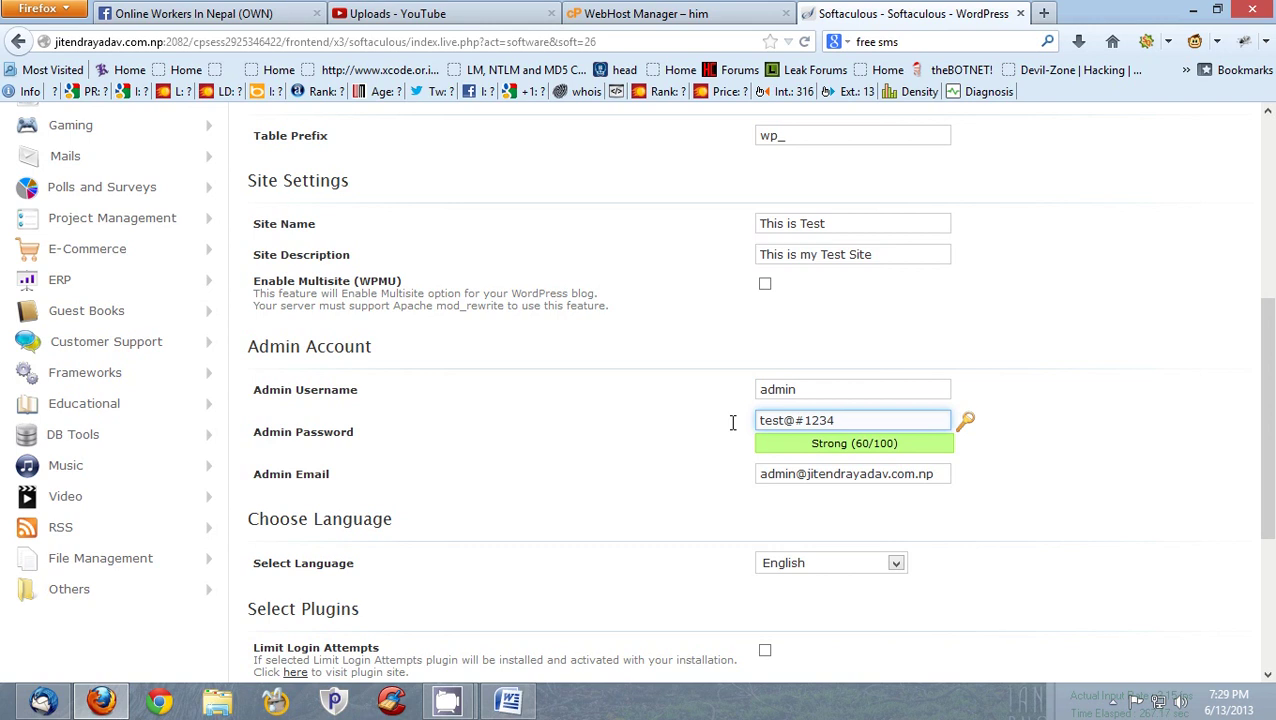
{"action": "scroll", "coordinate": [730, 423], "scroll_direction": "down", "scroll_amount": 2}
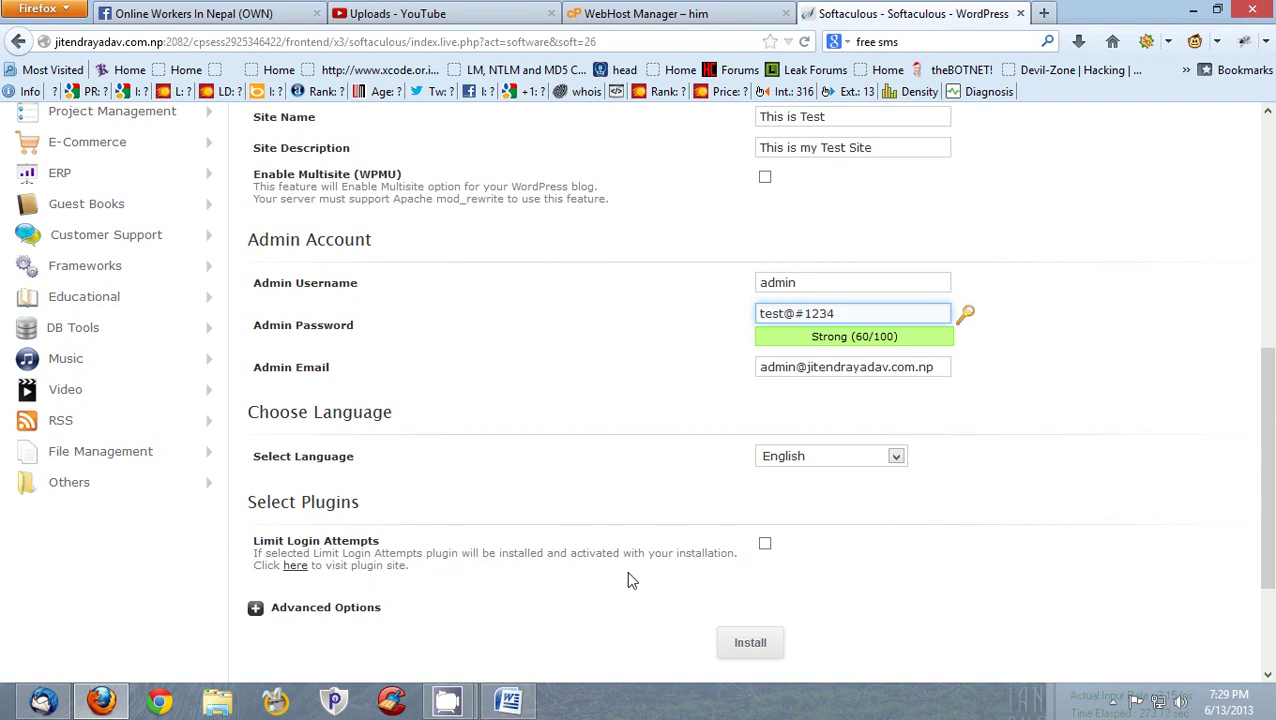
{"action": "scroll", "coordinate": [598, 578], "scroll_direction": "down", "scroll_amount": 3}
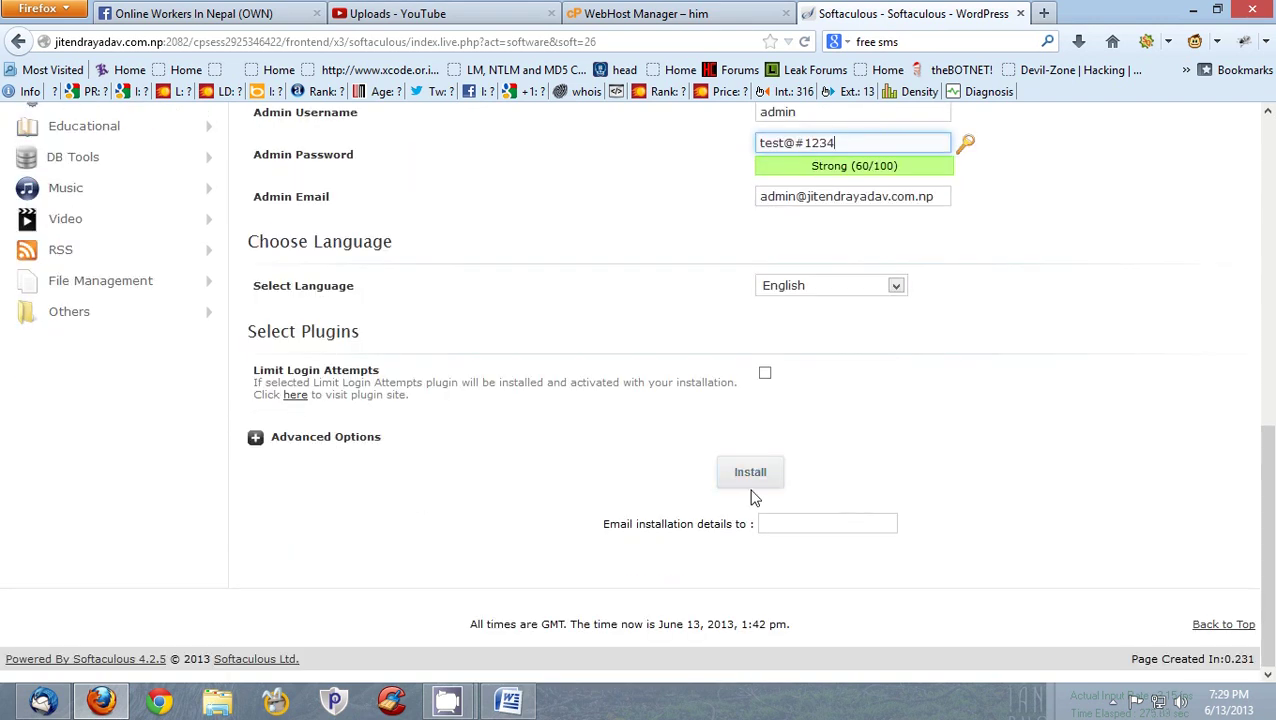
- Install WordPress, then open the new site from the success page in a new tab to check it
{"action": "left_click", "coordinate": [745, 487]}
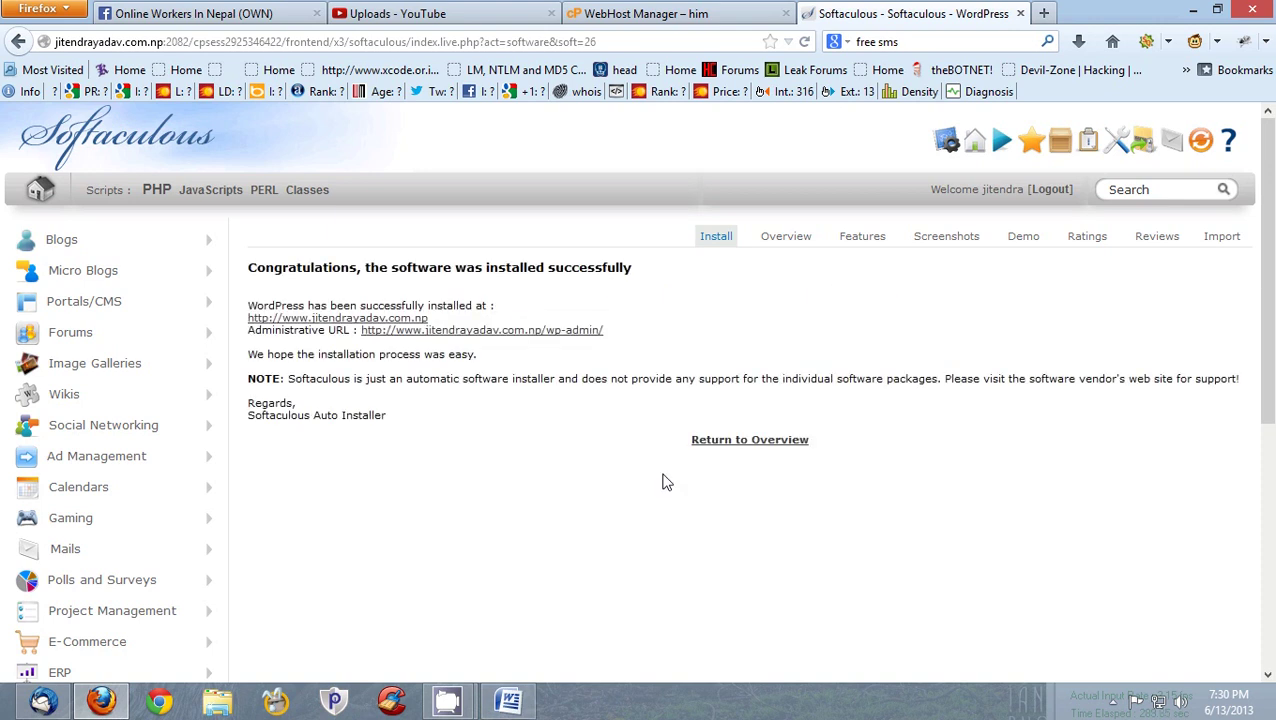
{"action": "right_click", "coordinate": [358, 318]}
{"action": "left_click", "coordinate": [440, 333]}
{"action": "left_click", "coordinate": [1008, 13]}
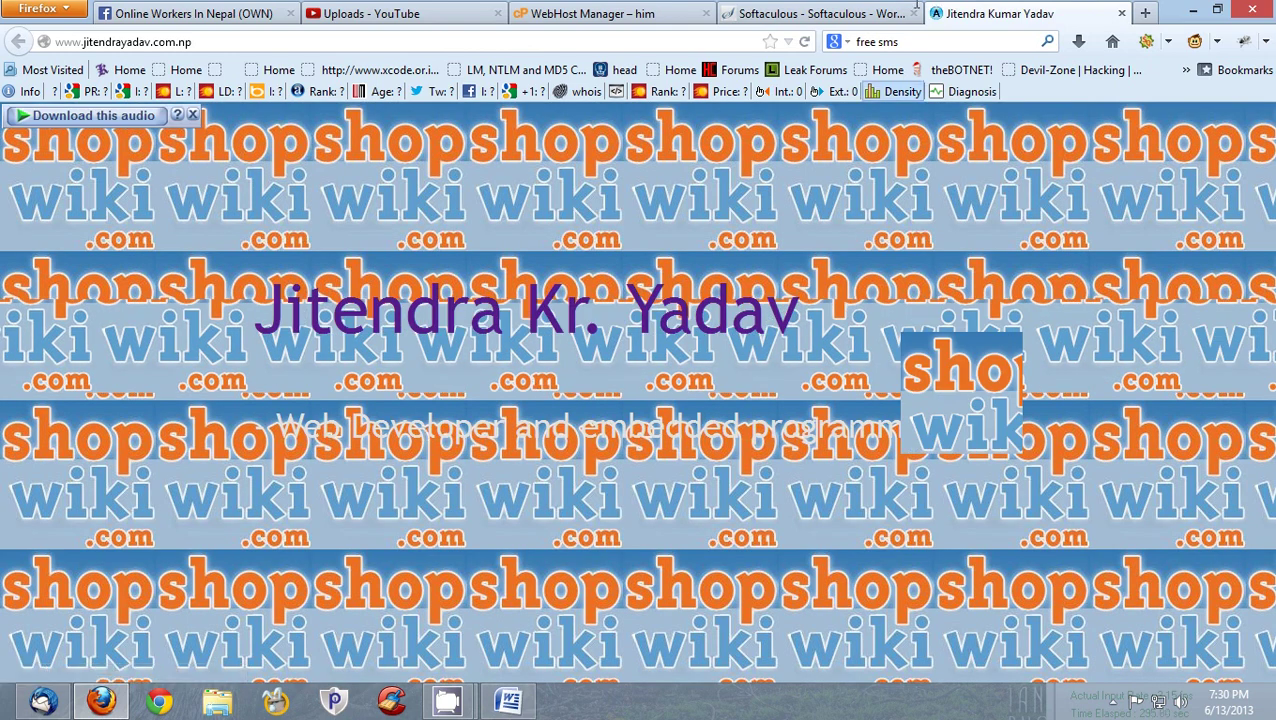
{"action": "key", "text": "ctrl+shift+Tab"}
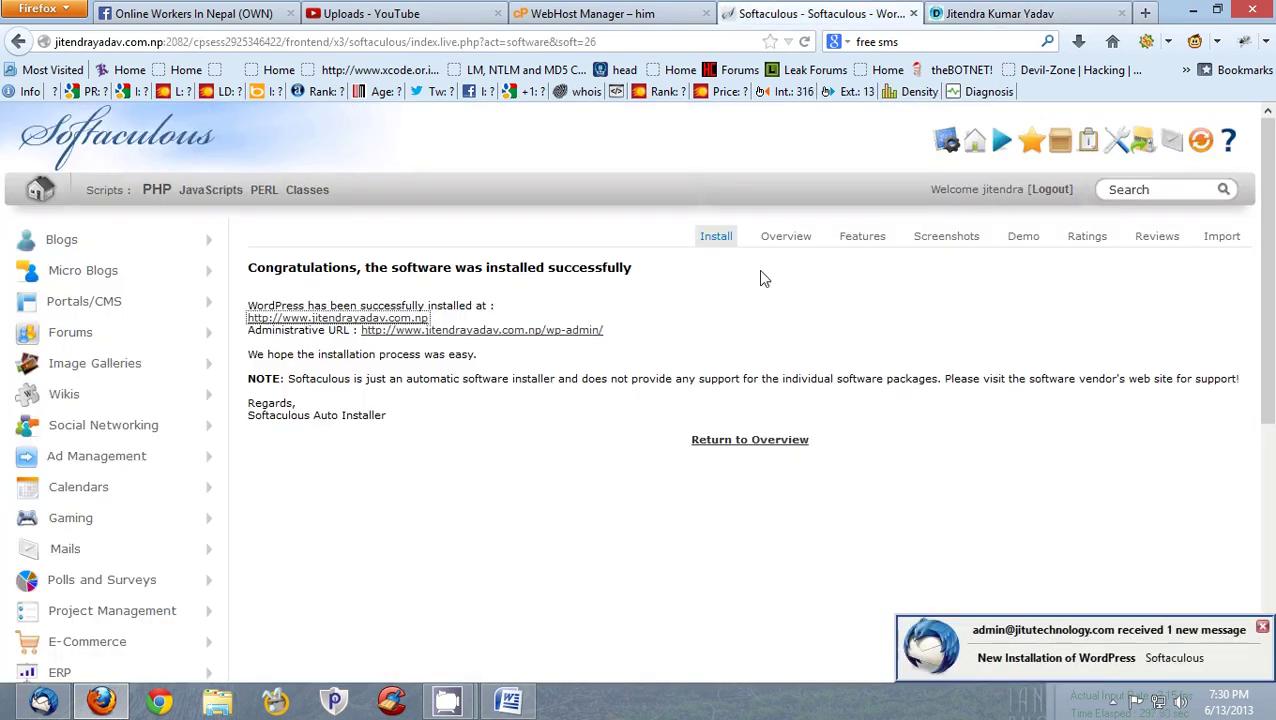
{"action": "left_click", "coordinate": [1030, 20]}
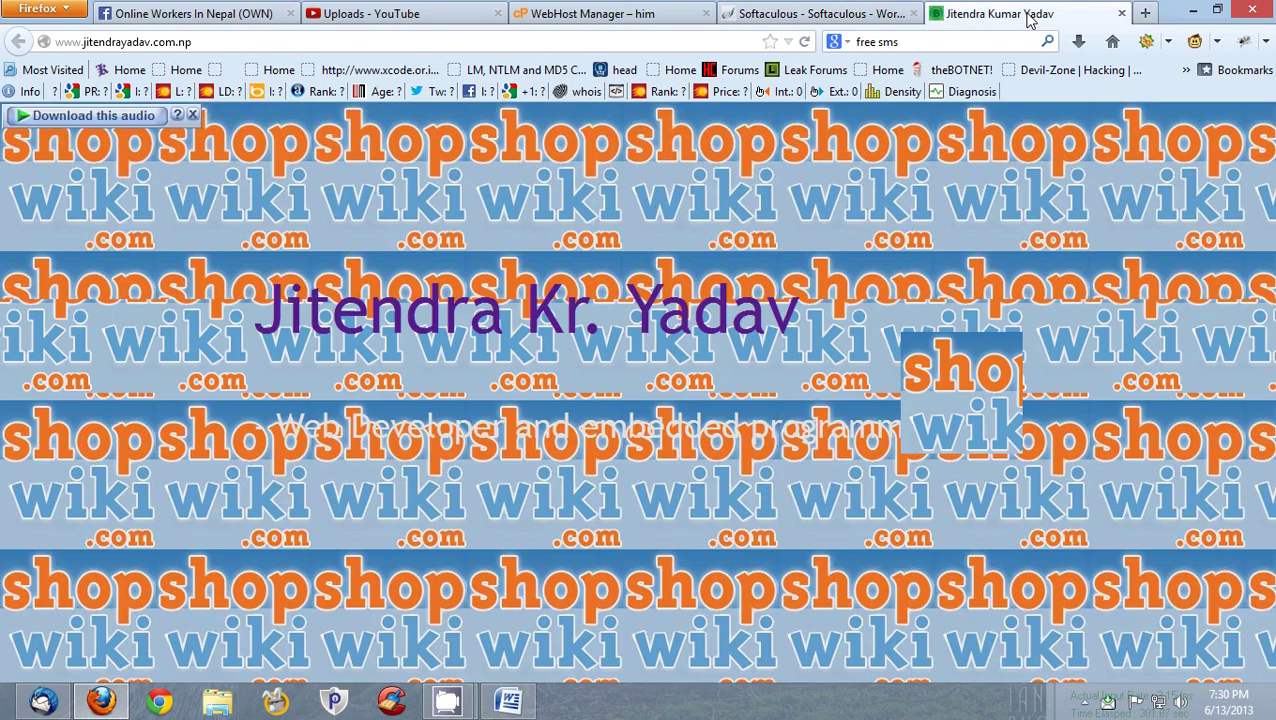
- Close the new site's tab and open the wp-admin Administrative URL in a new tab
{"action": "left_click", "coordinate": [1121, 13]}
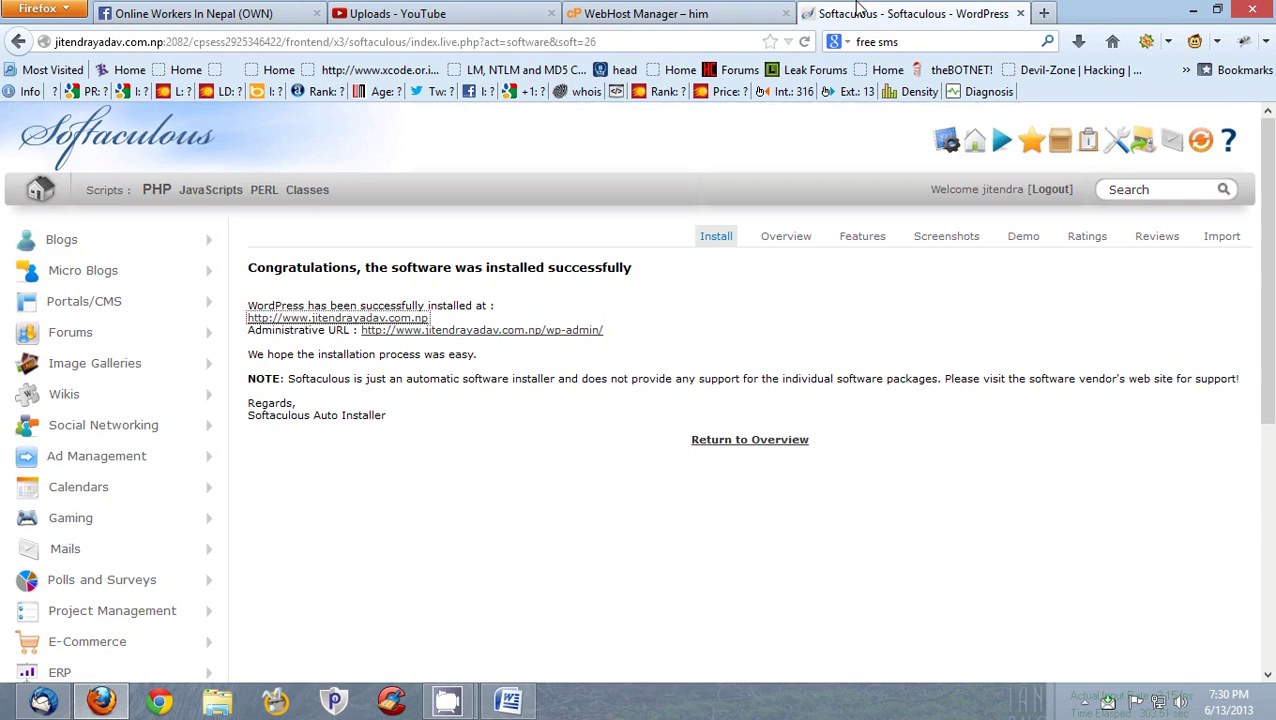
{"action": "right_click", "coordinate": [550, 343]}
{"action": "left_click", "coordinate": [615, 330]}
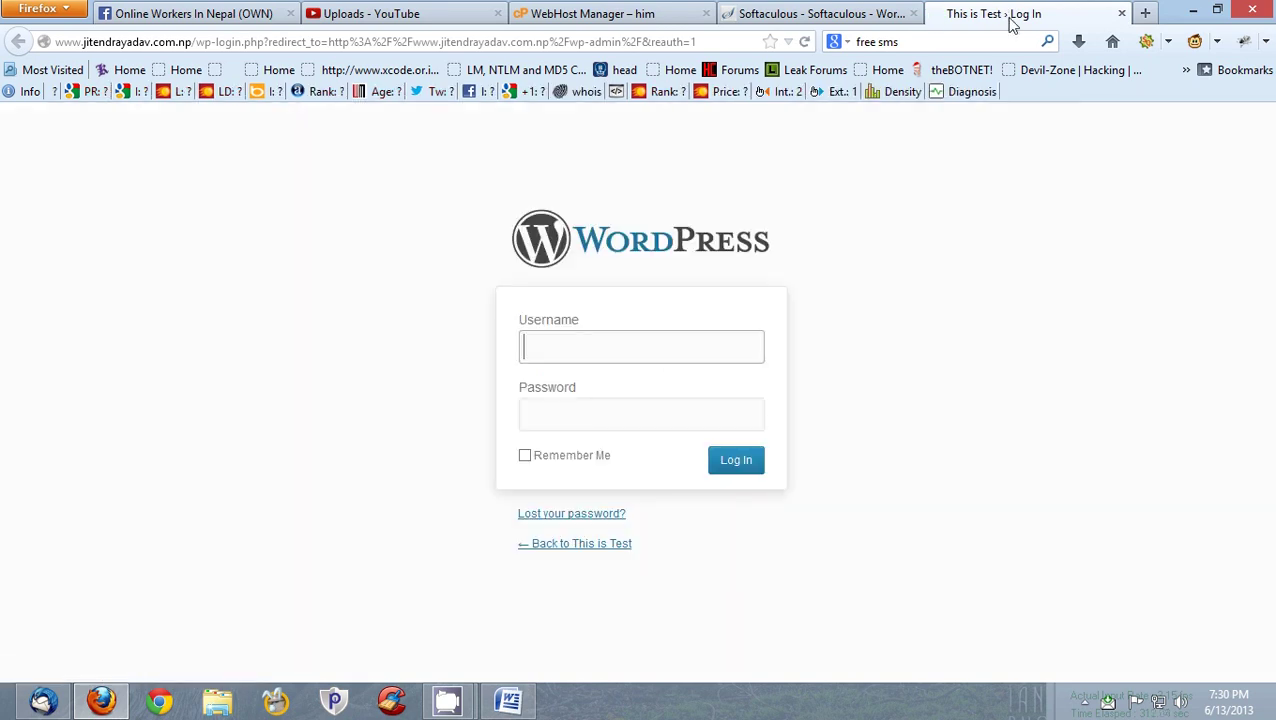
- Open the This is Test home page in a new tab, close it, then select the login address's domain
{"action": "right_click", "coordinate": [623, 548]}
{"action": "left_click", "coordinate": [700, 305]}
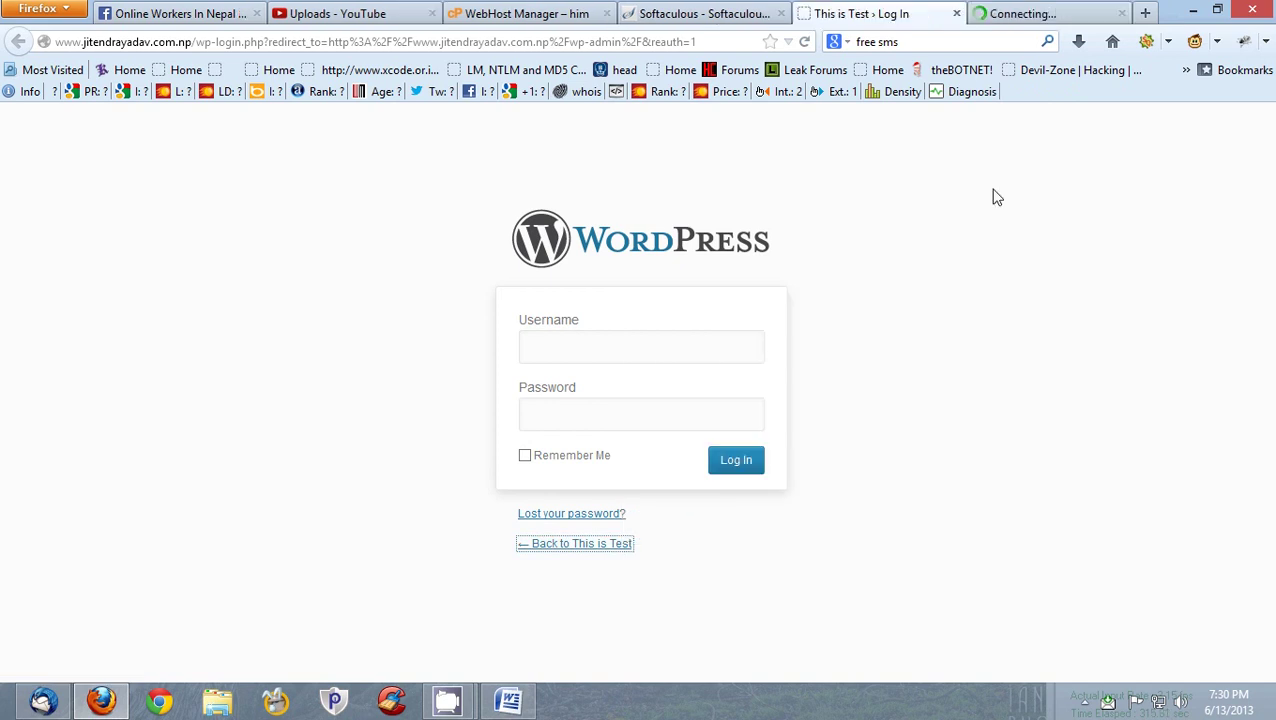
{"action": "left_click", "coordinate": [1121, 14]}
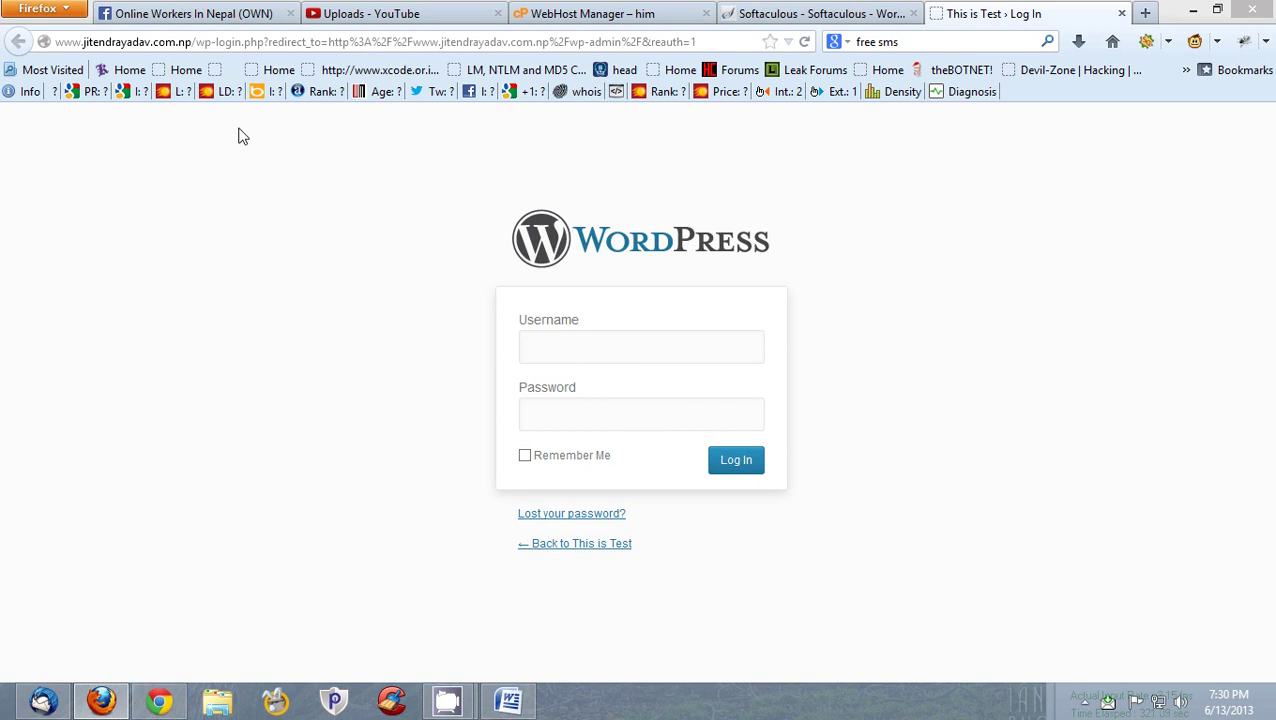
{"action": "left_click_drag", "start_coordinate": [193, 42], "coordinate": [56, 44]}
{"action": "key", "text": "ctrl+c"}
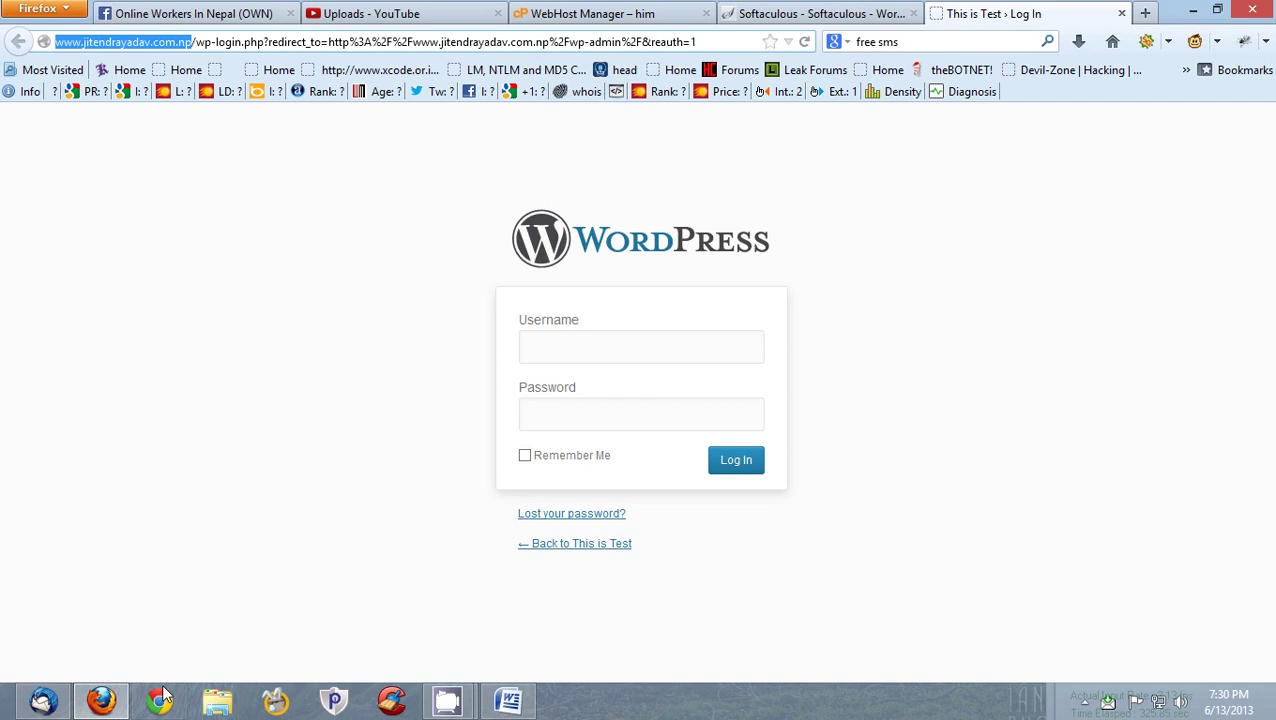
{"action": "left_click", "coordinate": [159, 700]}
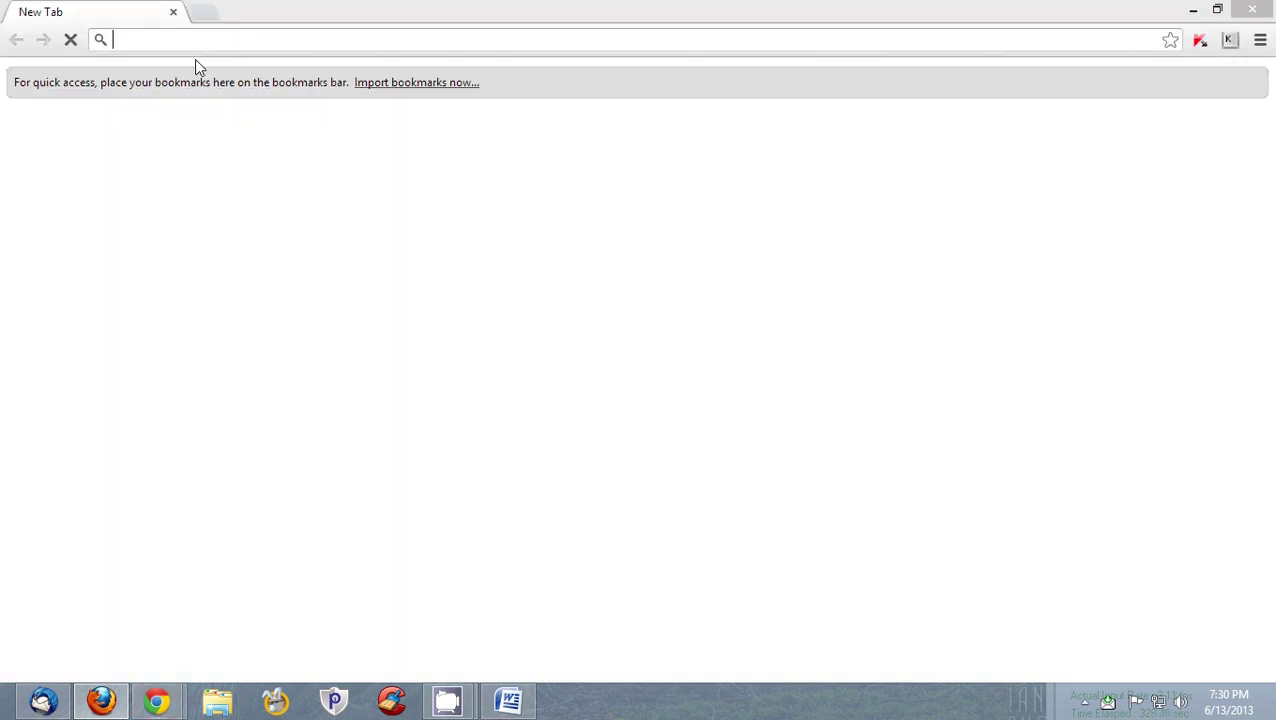
{"action": "key", "text": "ctrl+v"}
{"action": "key", "text": "Return"}
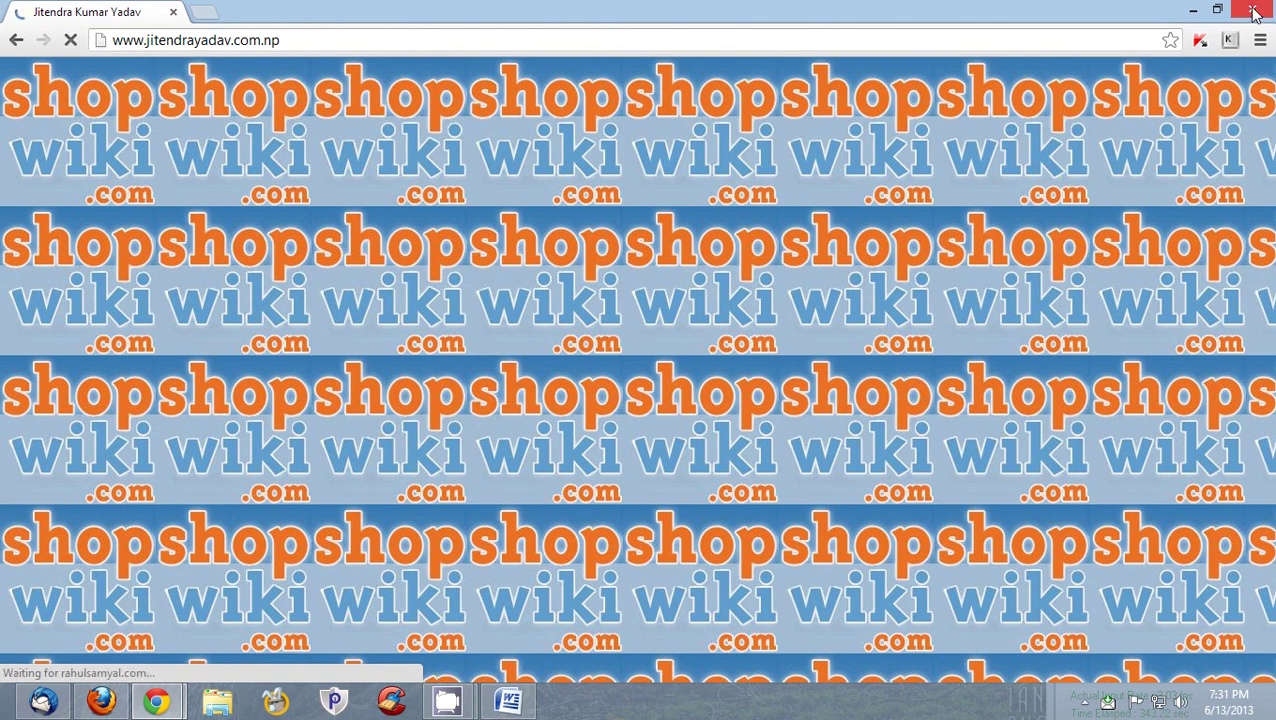
{"action": "left_click", "coordinate": [1253, 12]}
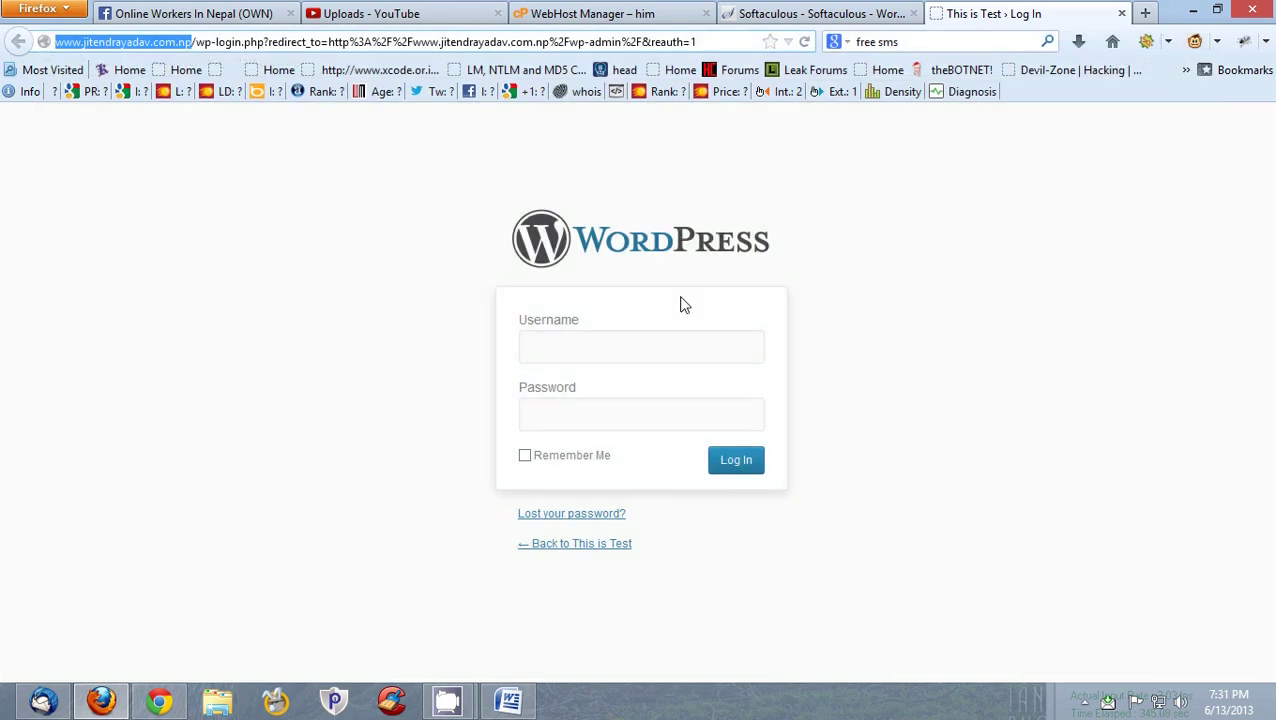
- Try the login Username and Password fields, then review the Softaculous success page's closing Regards lines
{"action": "left_click", "coordinate": [612, 338]}
{"action": "left_click", "coordinate": [612, 423]}
{"action": "left_click", "coordinate": [800, 13]}
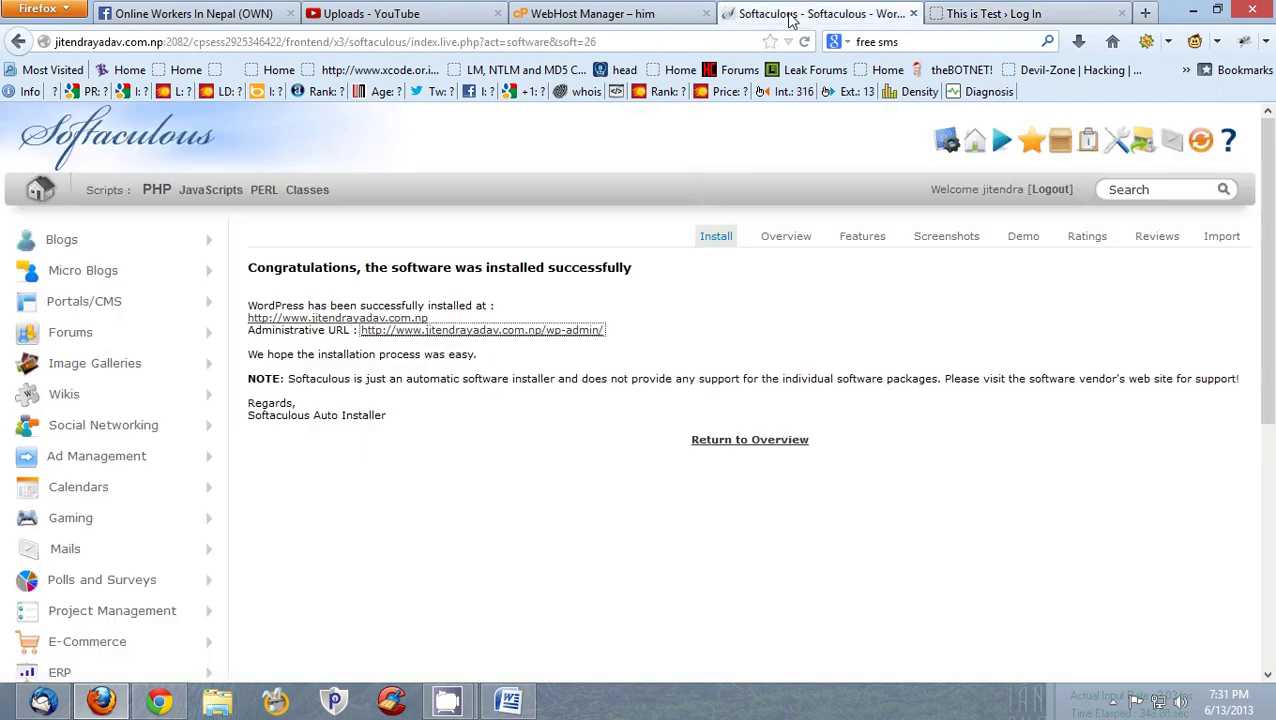
{"action": "left_click", "coordinate": [550, 399]}
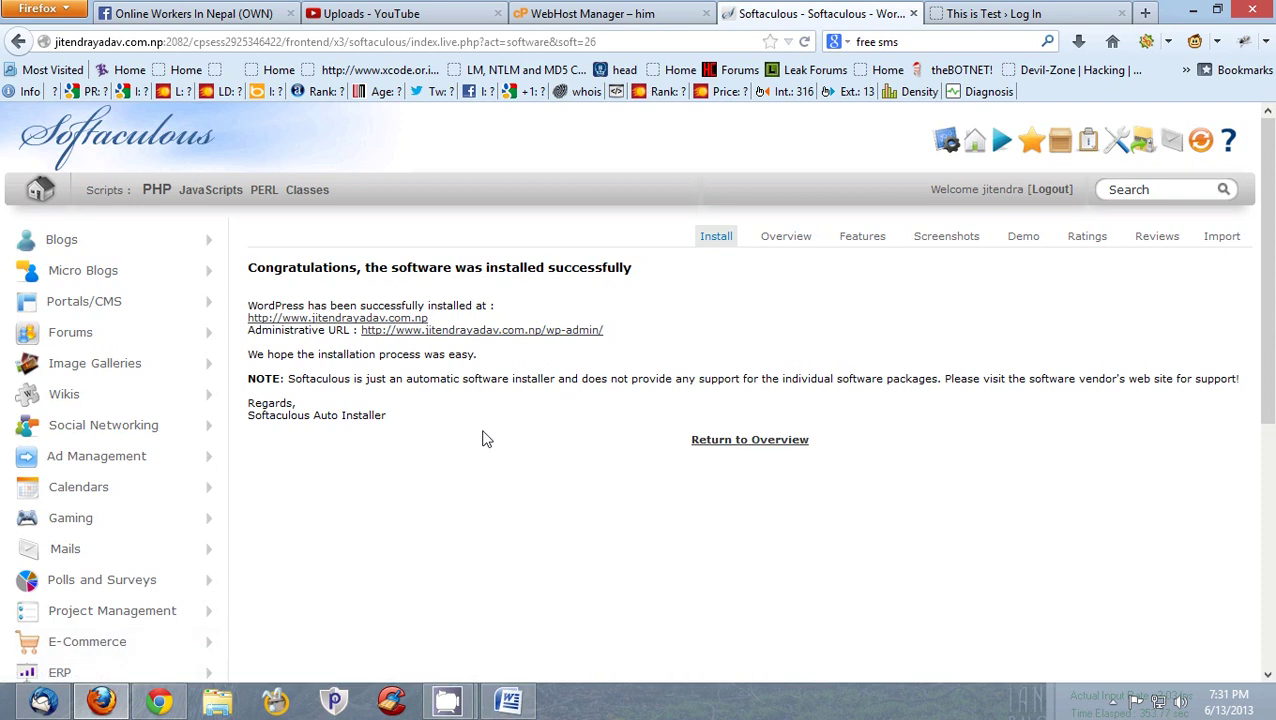
{"action": "left_click_drag", "start_coordinate": [386, 419], "coordinate": [270, 328]}
{"action": "left_click", "coordinate": [355, 436]}
- Check the saved username suggestions on the WordPress login page, then return to the Softaculous success page
{"action": "left_click", "coordinate": [1012, 10]}
{"action": "left_click", "coordinate": [716, 346]}
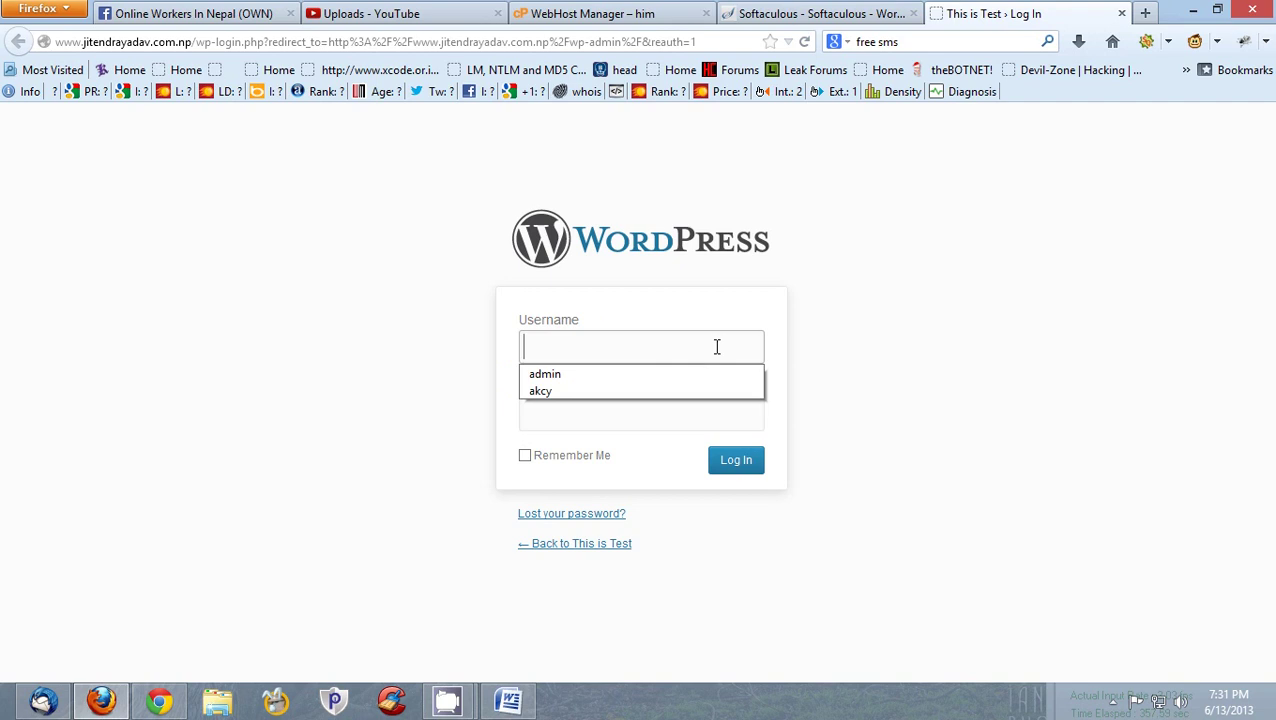
{"action": "left_click", "coordinate": [716, 346]}
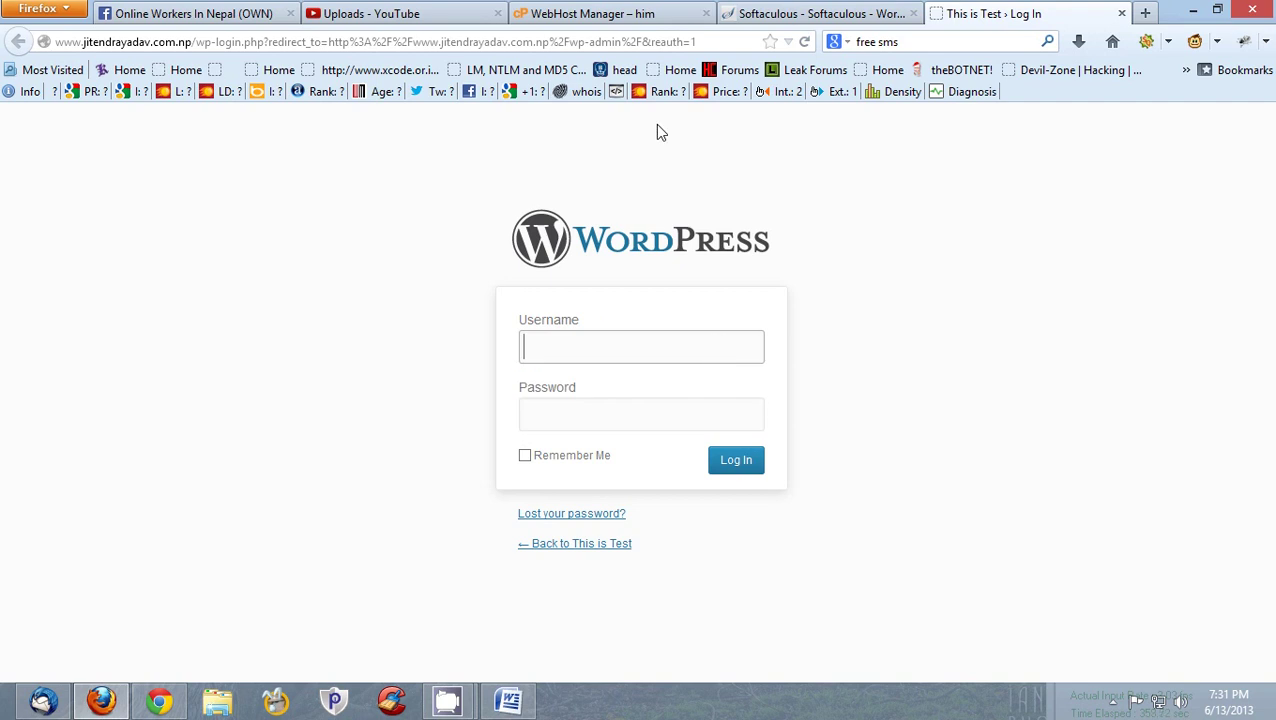
{"action": "left_click", "coordinate": [815, 13]}
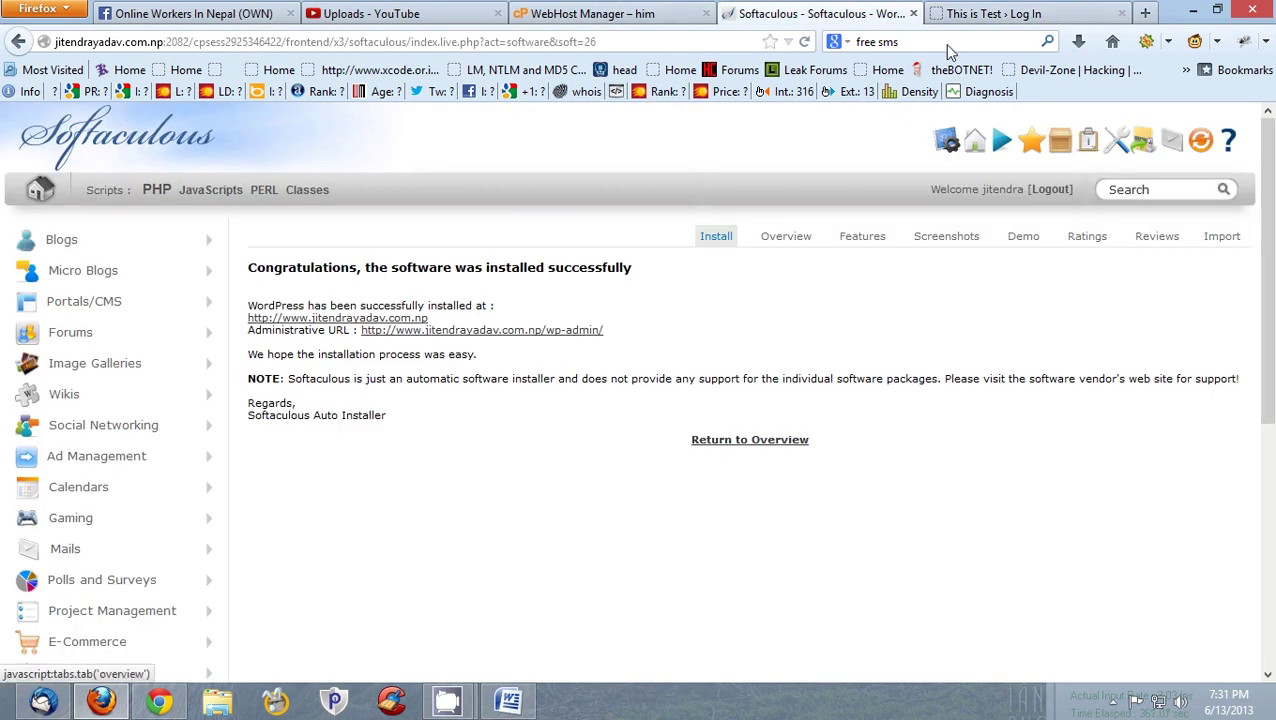
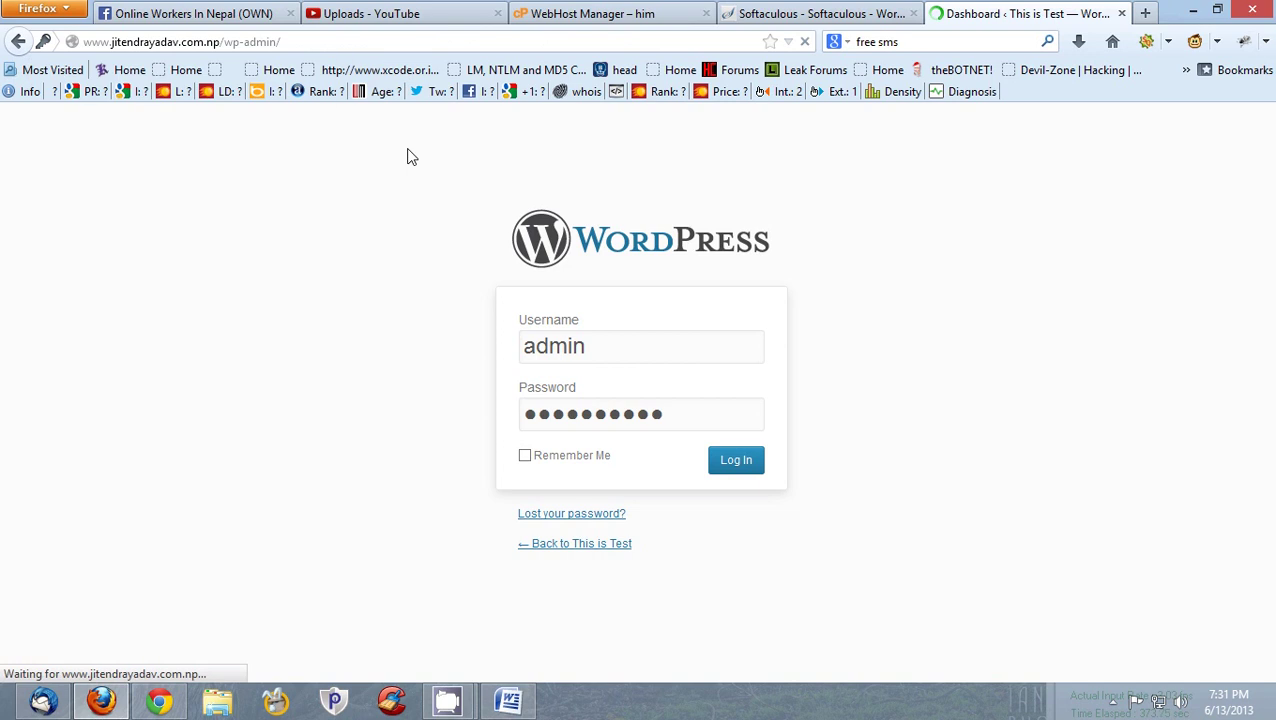
- Select the site's admin address, check Softaculous's installation confirmation, and go back to the Softaculous home page
{"action": "left_click_drag", "start_coordinate": [282, 42], "coordinate": [100, 42]}
{"action": "left_click", "coordinate": [820, 13]}
{"action": "left_click", "coordinate": [1010, 13]}
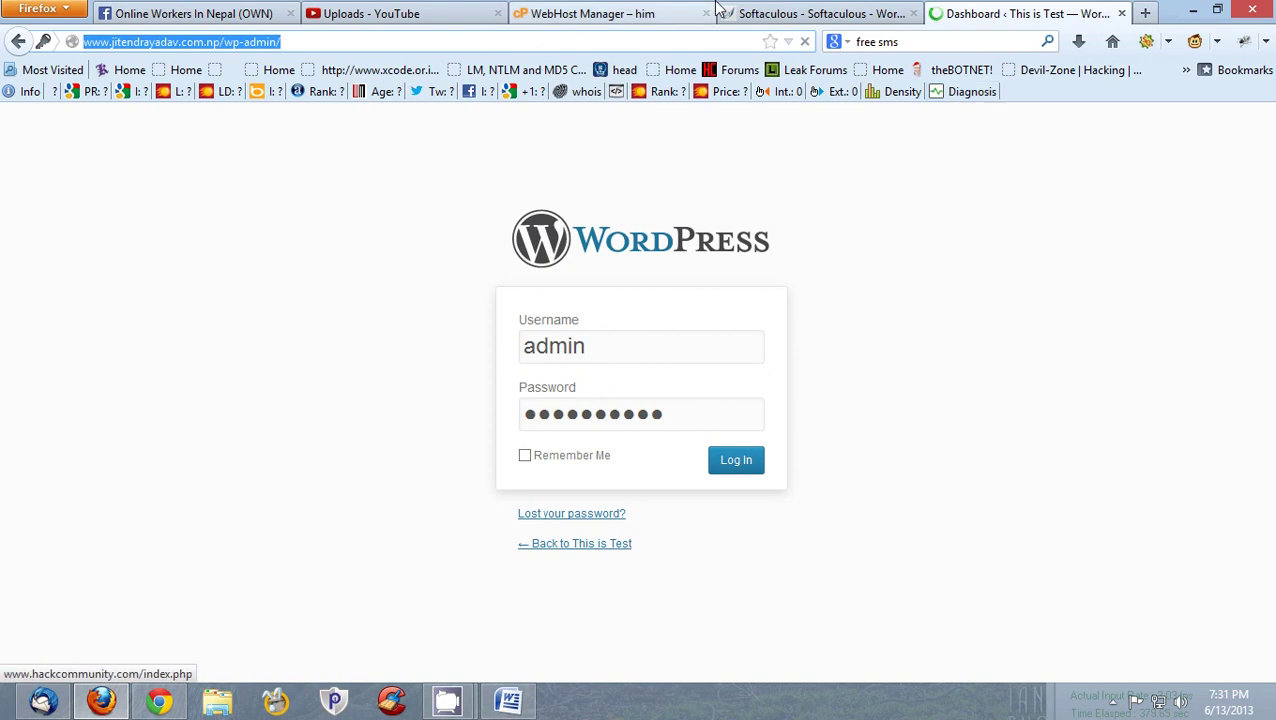
{"action": "left_click", "coordinate": [651, 8]}
{"action": "key", "text": "ctrl+Tab"}
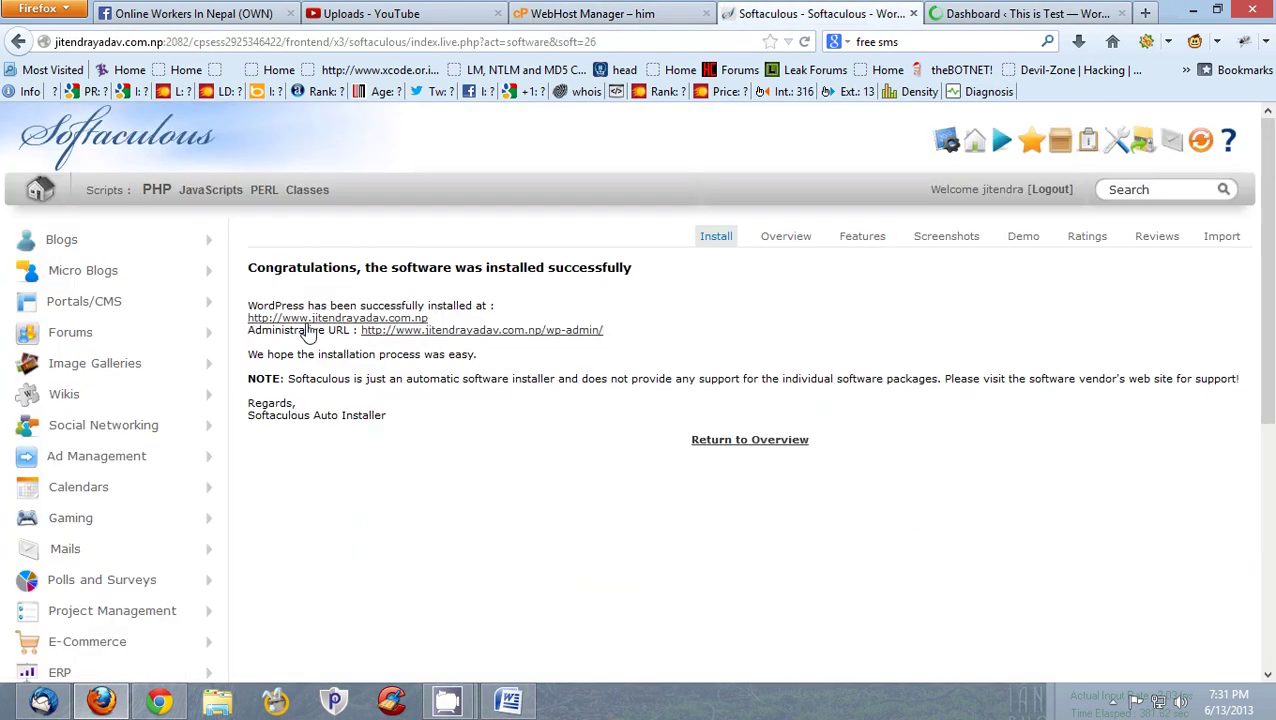
{"action": "left_click", "coordinate": [40, 192]}
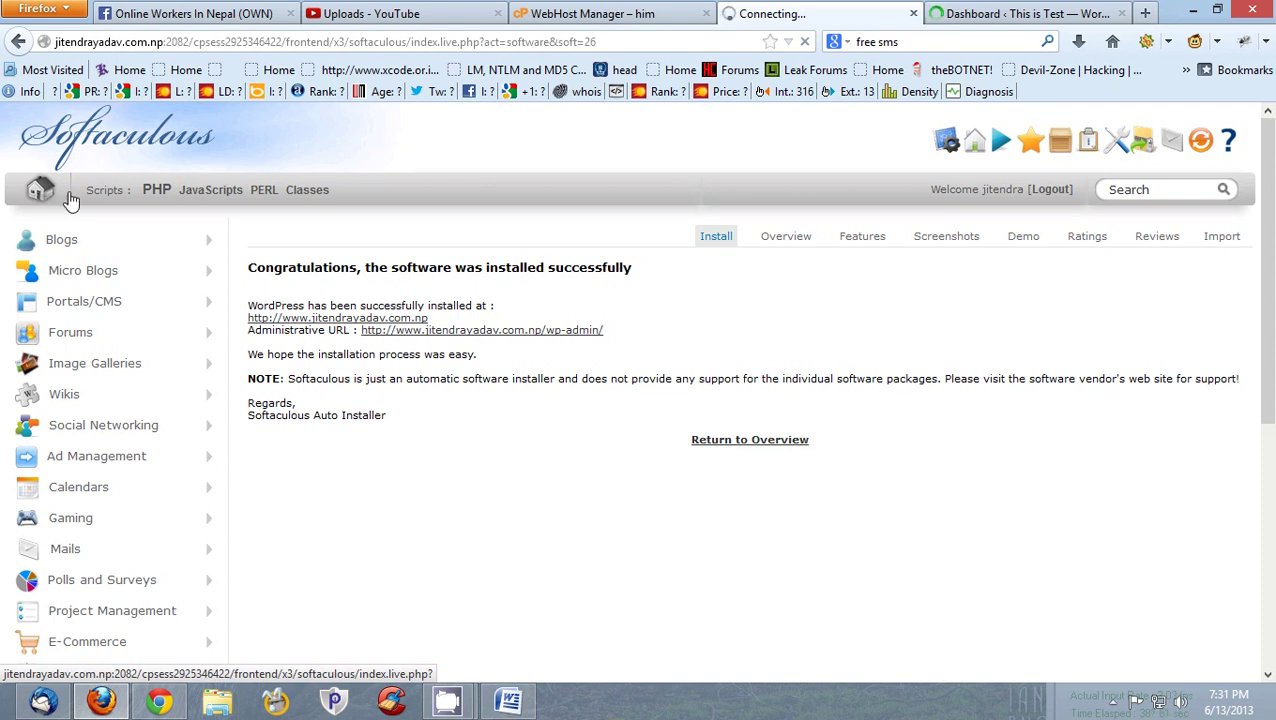
- Review the WordPress admin dashboard, then return to the Softaculous Top Scripts page
{"action": "left_click", "coordinate": [1020, 13]}
{"action": "scroll", "coordinate": [96, 295], "scroll_direction": "down", "scroll_amount": 5}
{"action": "scroll", "coordinate": [77, 193], "scroll_direction": "up", "scroll_amount": 5}
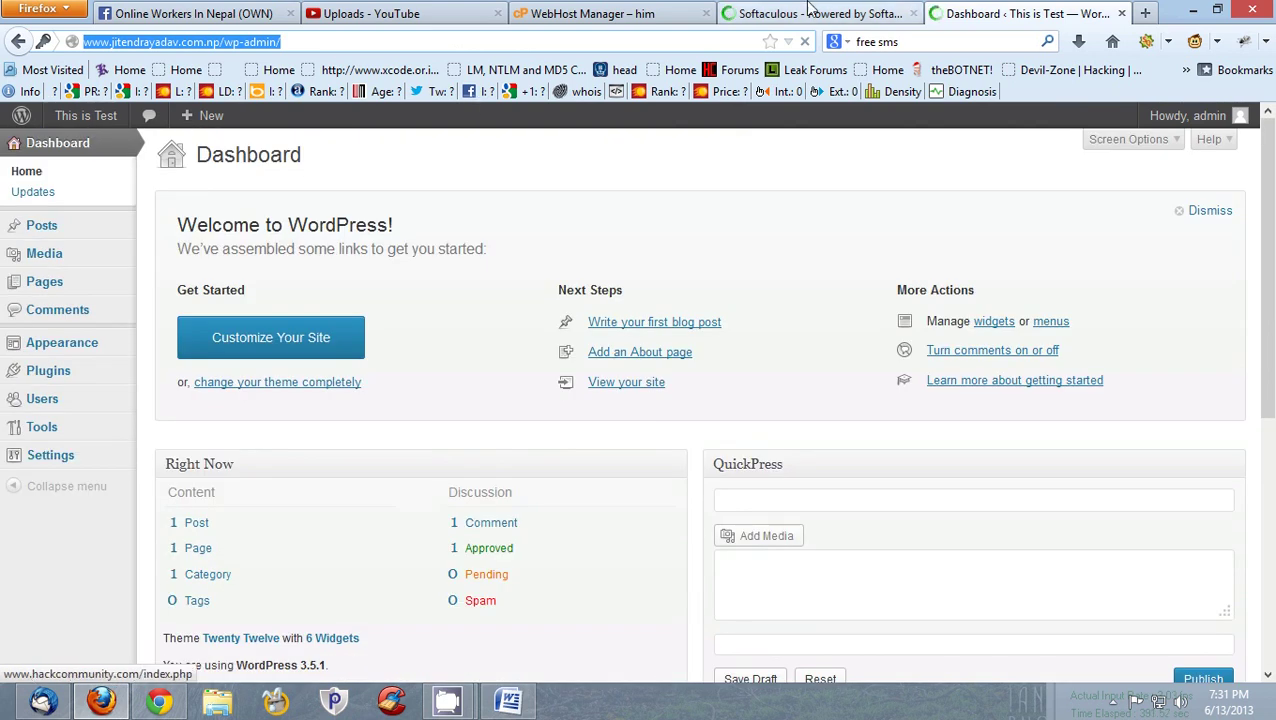
{"action": "left_click", "coordinate": [815, 13]}
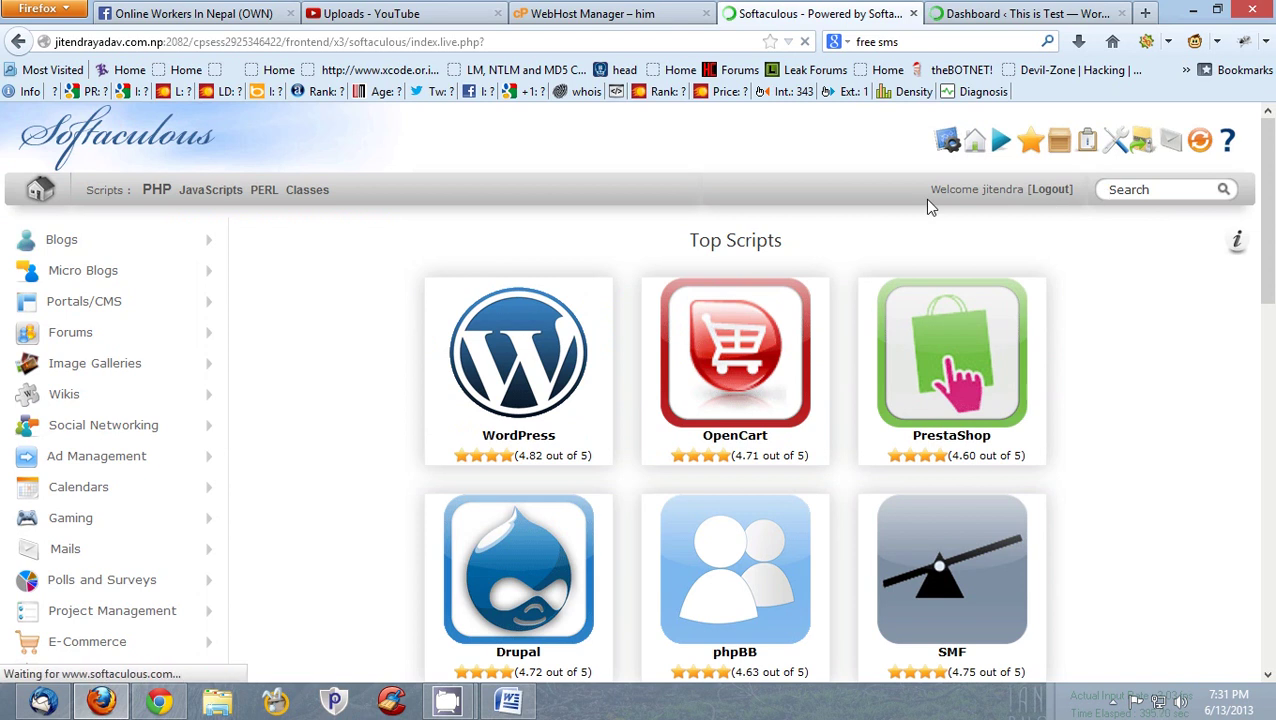
{"action": "scroll", "coordinate": [148, 194], "scroll_direction": "down", "scroll_amount": 4}
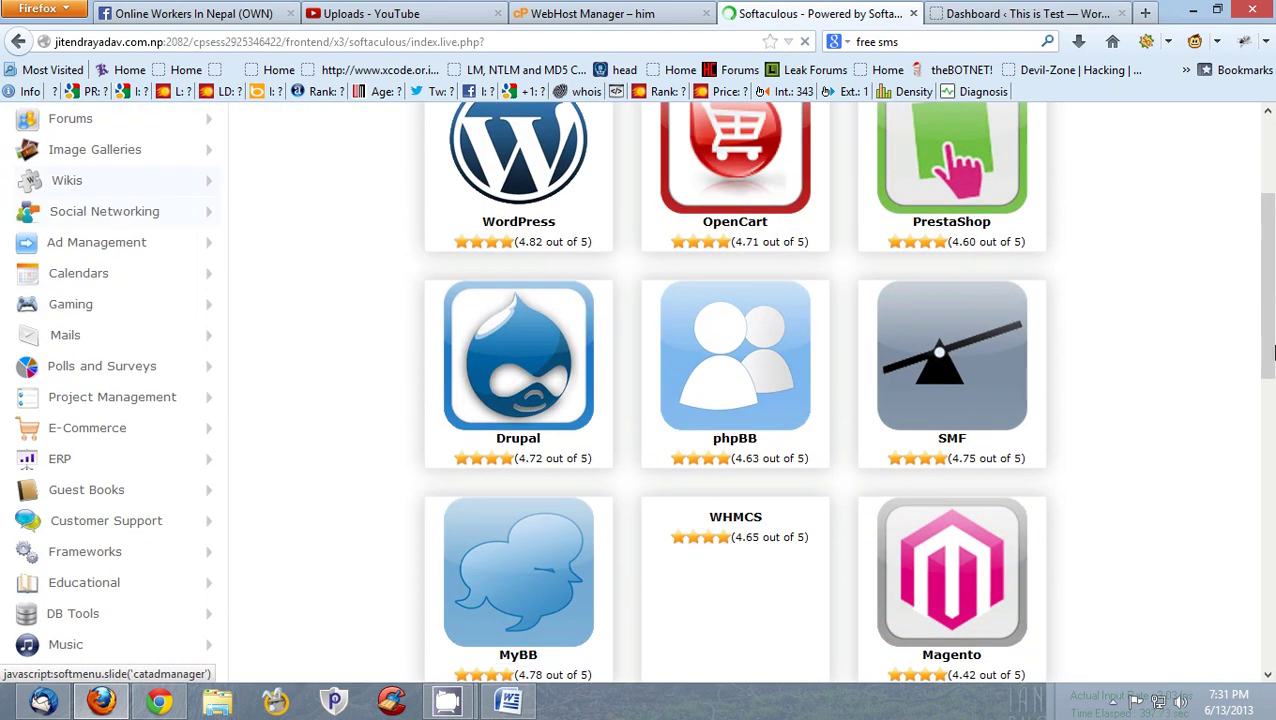
{"action": "key", "text": "End"}
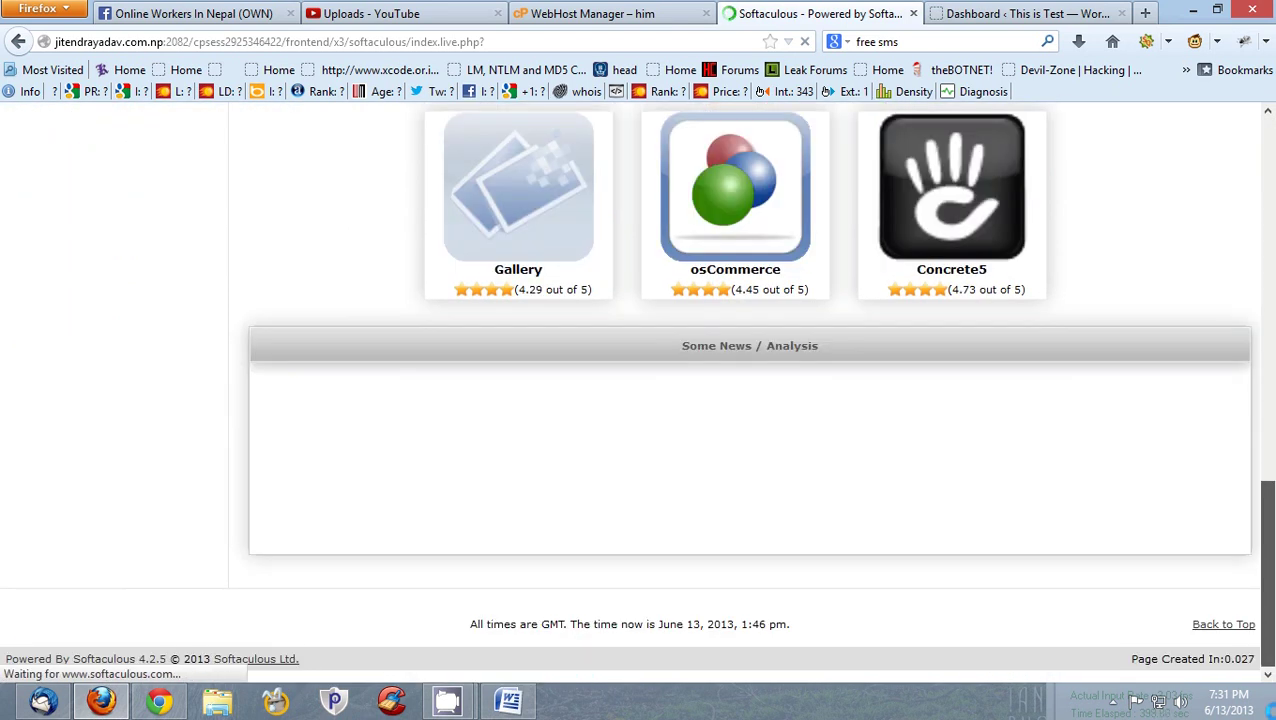
{"action": "scroll", "coordinate": [560, 568], "scroll_direction": "up", "scroll_amount": 10}
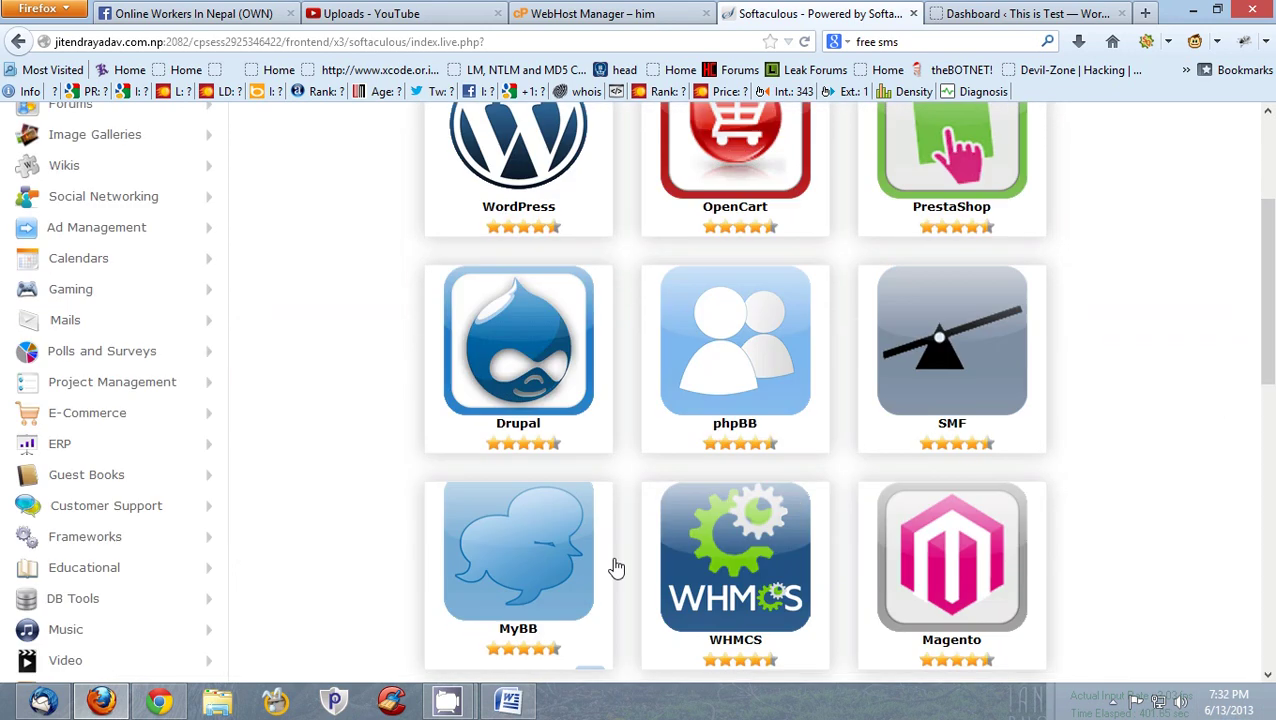
{"action": "scroll", "coordinate": [616, 568], "scroll_direction": "up", "scroll_amount": 3}
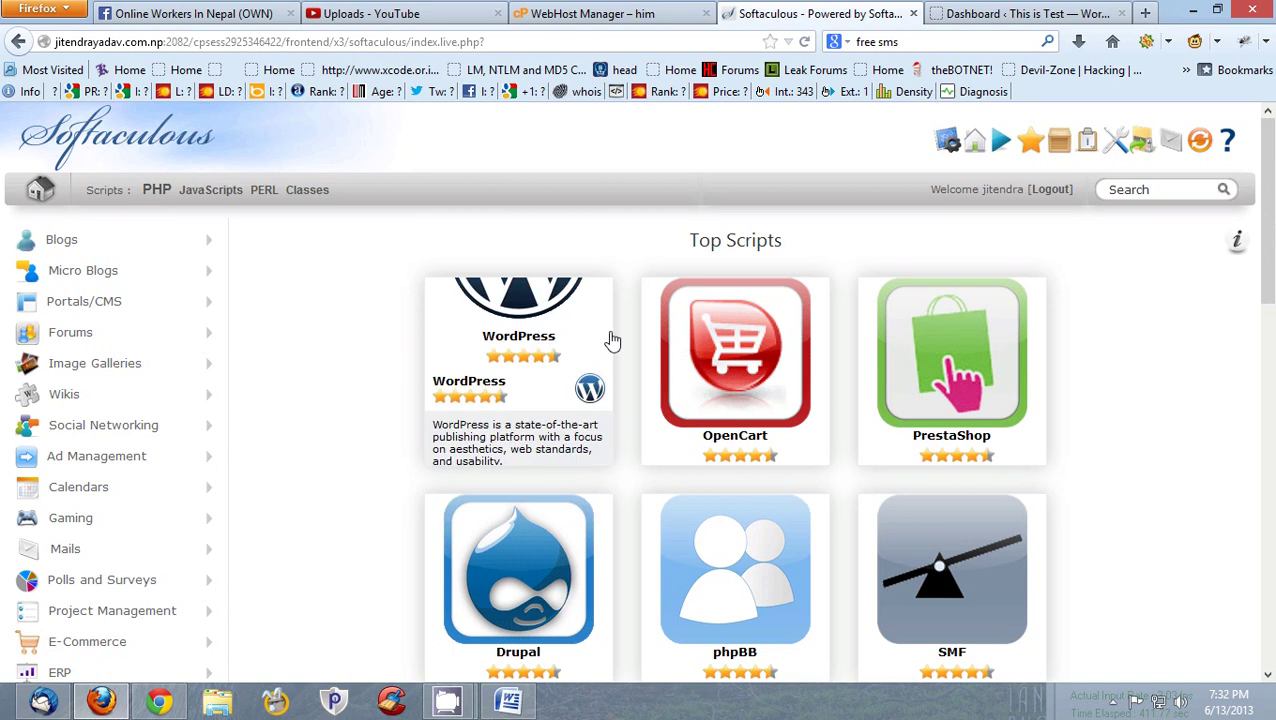
{"action": "mouse_move", "coordinate": [448, 700]}
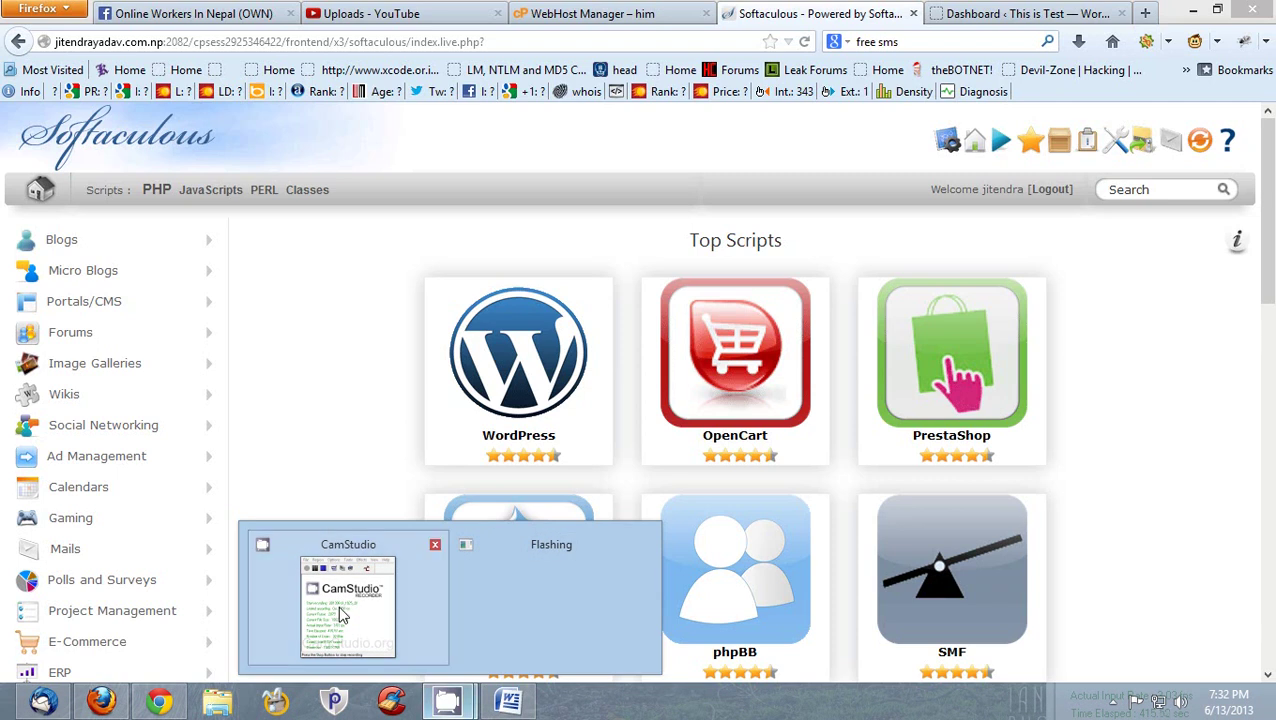
{"action": "mouse_move", "coordinate": [338, 615]}
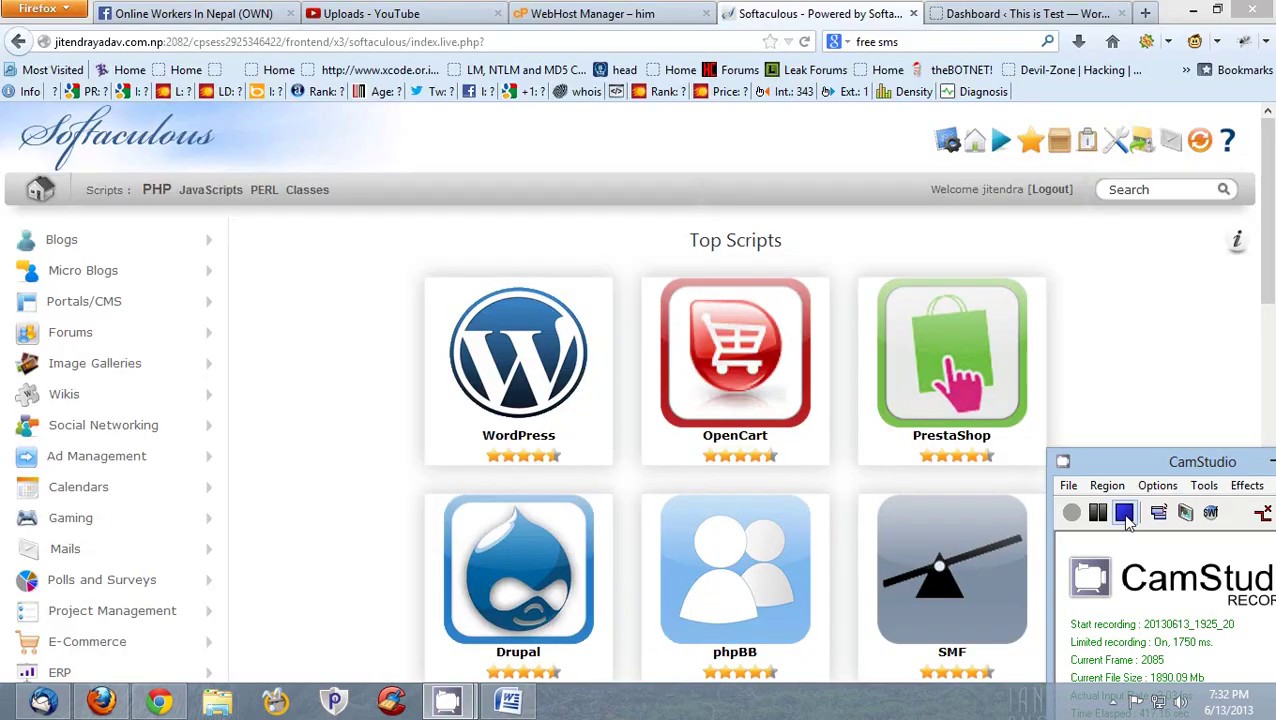